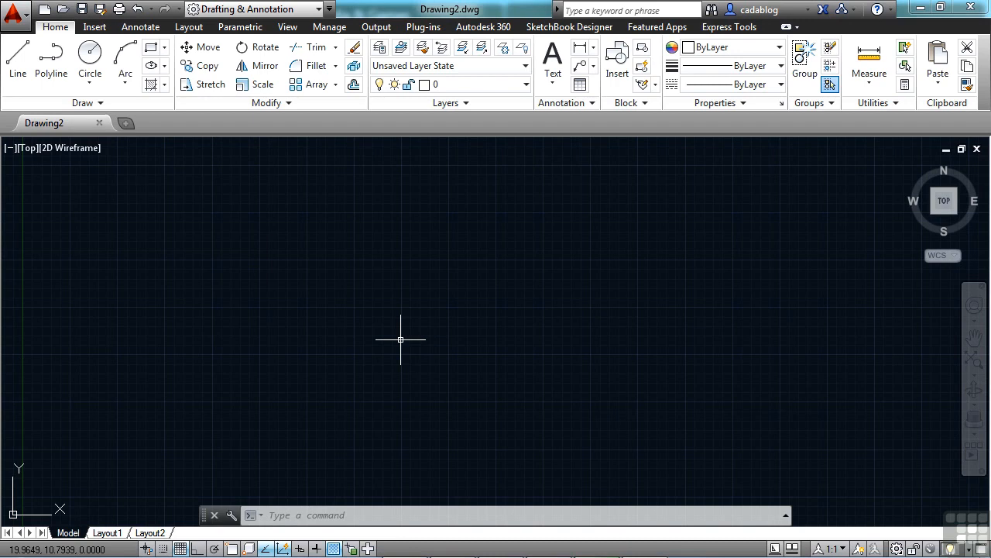
# Draw a short, shallow three-point arc near the middle of the drawing, starting at about 20.58, 12.75
pyautogui.write('a')
pyautogui.press('Return')
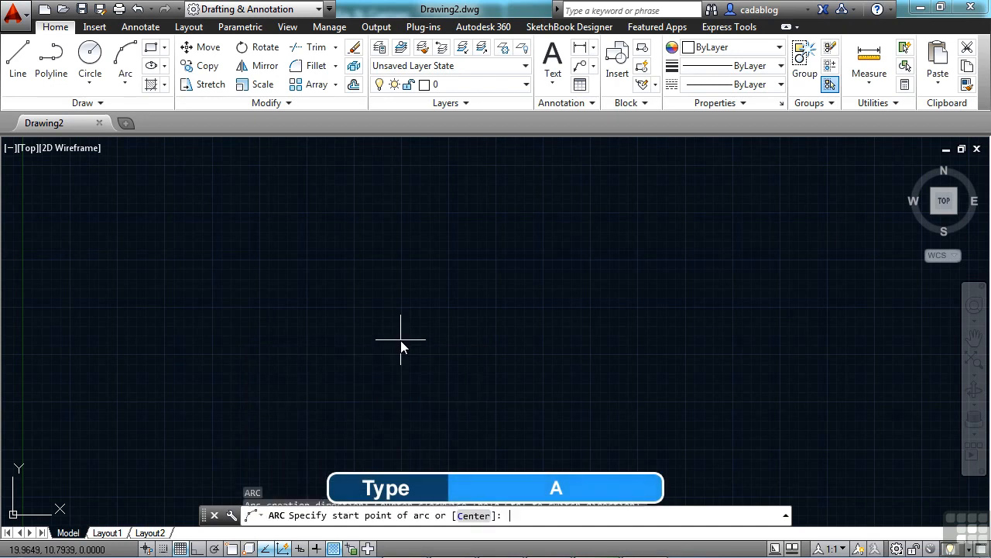
pyautogui.click(412, 303)
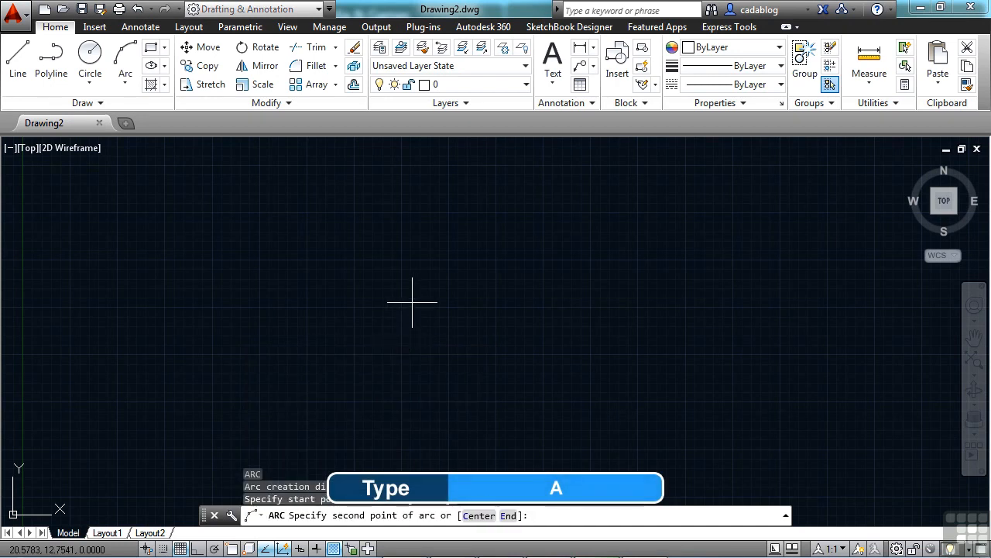
pyautogui.click(499, 281)
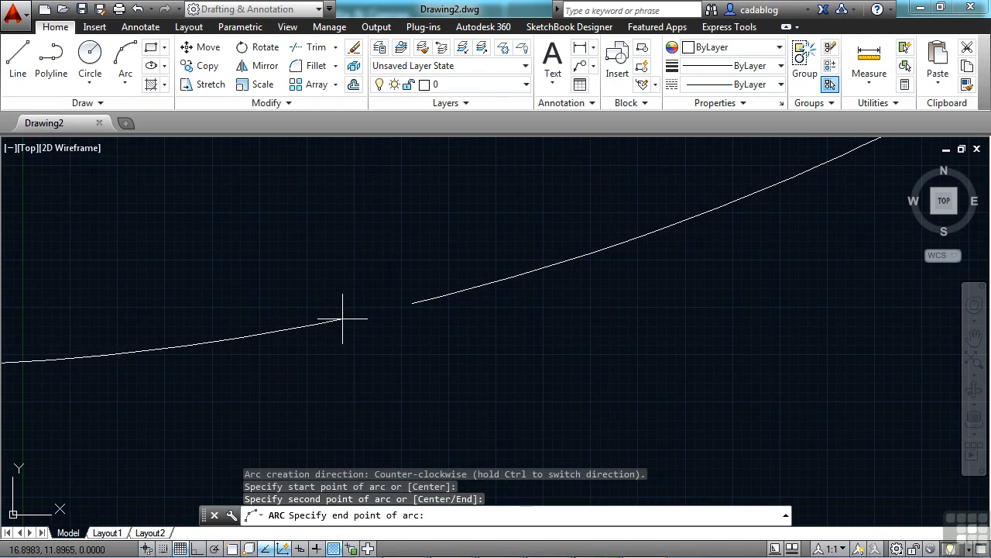
pyautogui.click(361, 307)
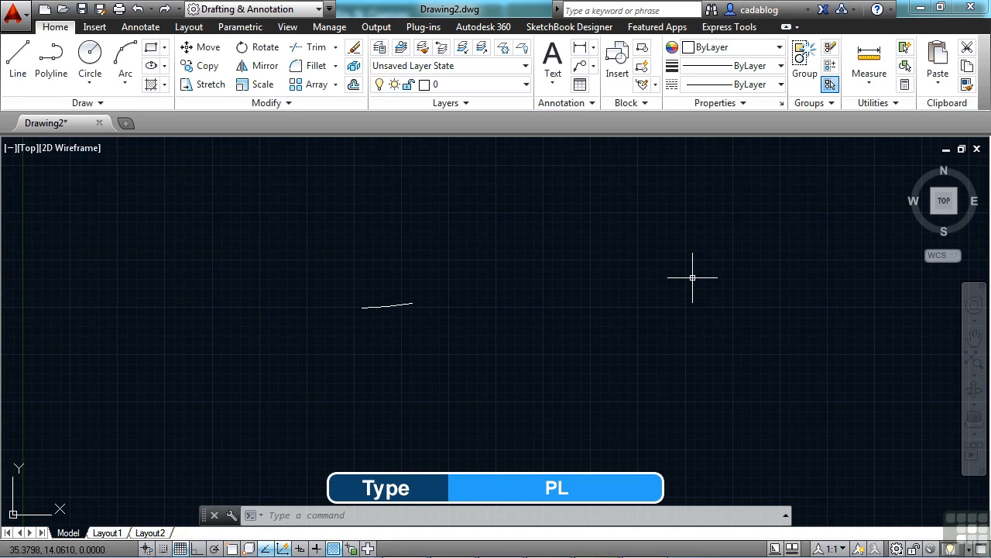
# Draw an open polyline of four straight segments to the right of the arc, leaving a small gap at its upper corner
pyautogui.write('PL')
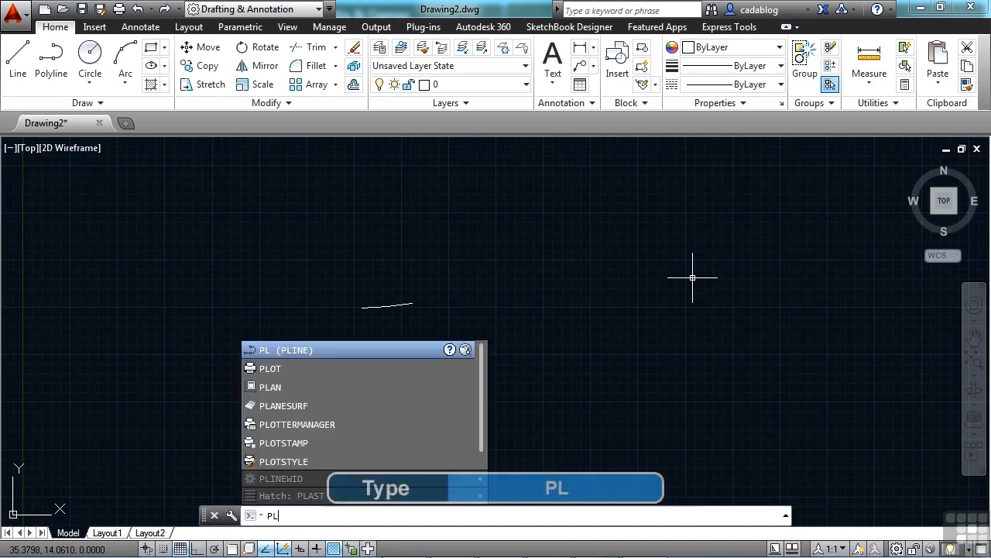
pyautogui.press('Return')
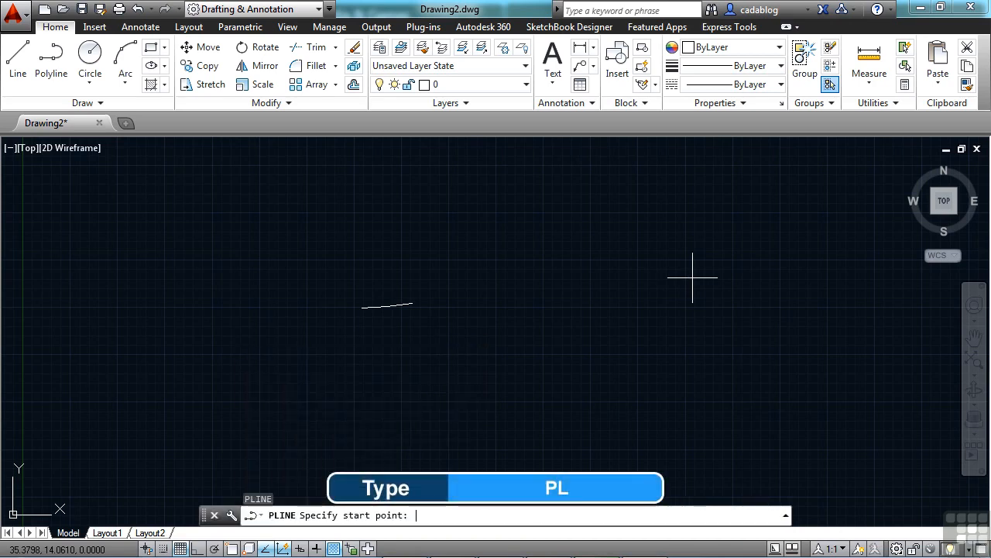
pyautogui.click(604, 277)
pyautogui.click(543, 315)
pyautogui.click(577, 364)
pyautogui.click(663, 333)
pyautogui.click(626, 282)
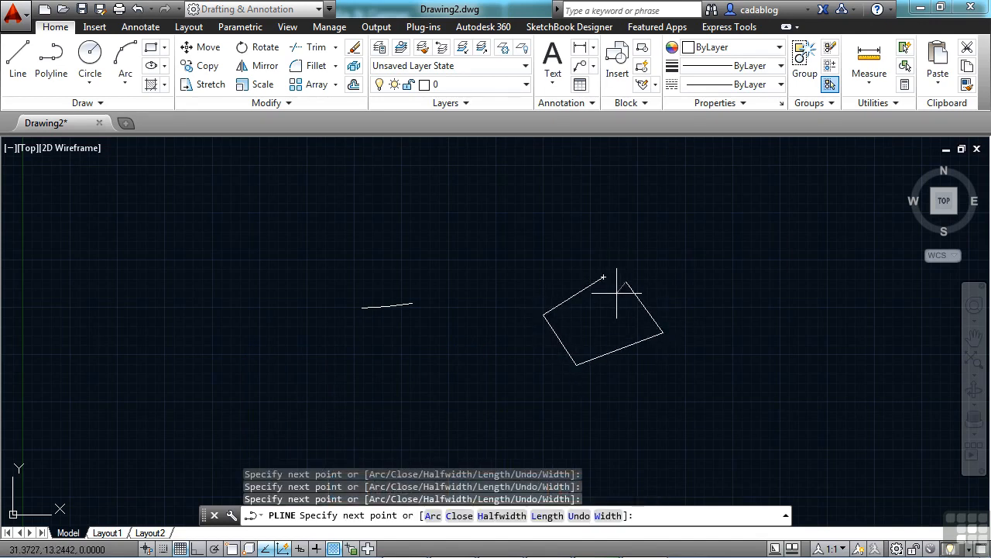
pyautogui.press('Return')
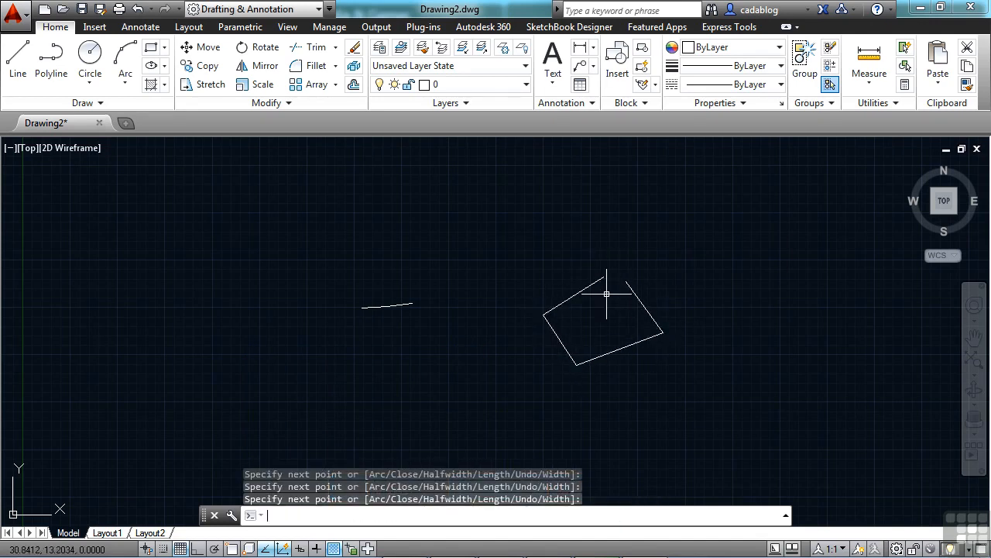
# Fillet the polyline's two open end segments with a radius of 2 to close the gap
pyautogui.scroll(3, 609, 293)
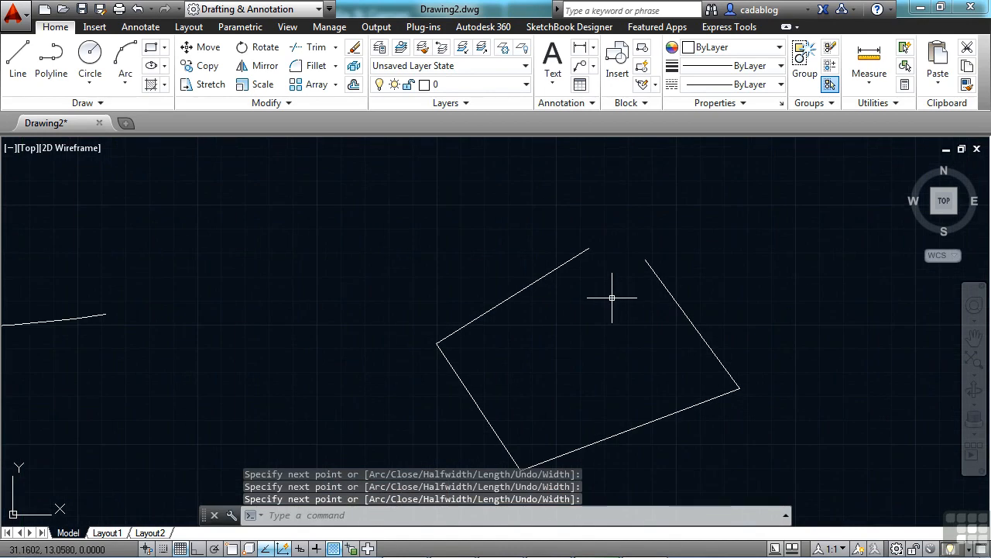
pyautogui.moveTo(612, 297); pyautogui.dragTo(605, 275, button='middle')
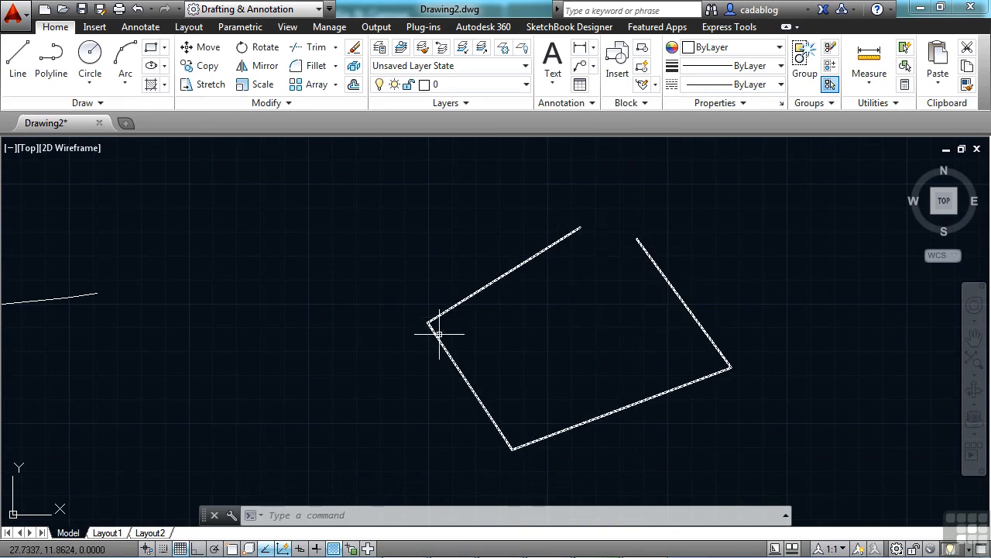
pyautogui.write('f')
pyautogui.press('Return')
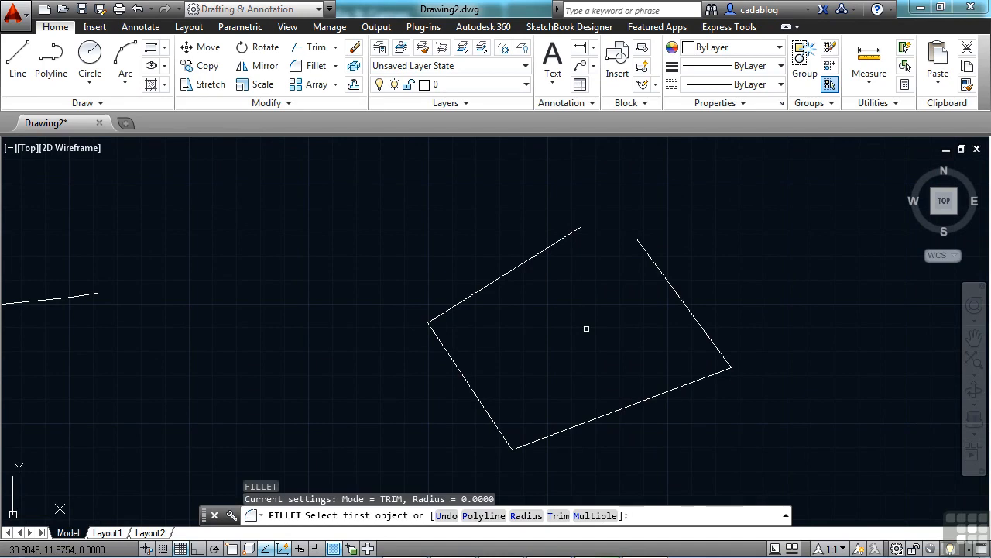
pyautogui.write('r')
pyautogui.press('Return')
pyautogui.write('2')
pyautogui.press('Return')
pyautogui.click(643, 249)
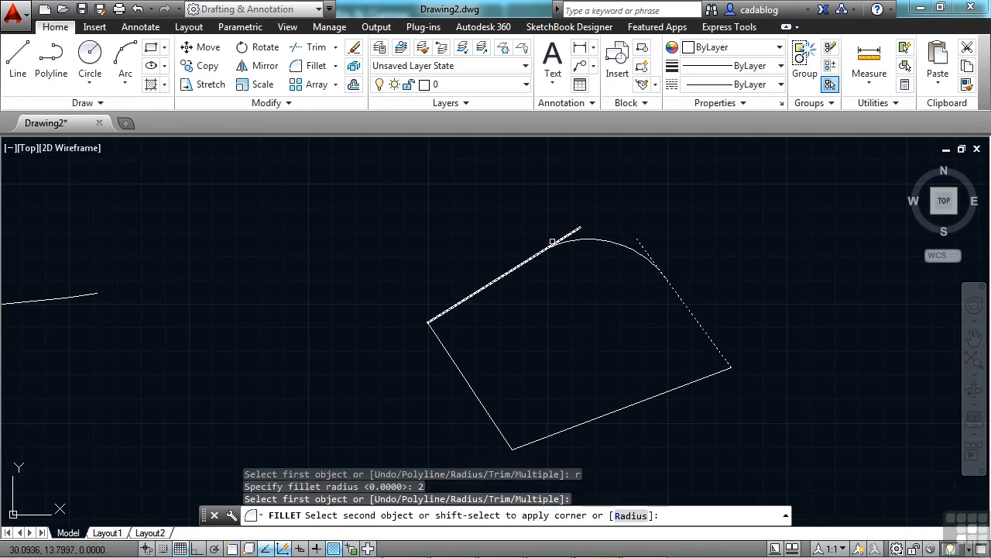
pyautogui.click(548, 247)
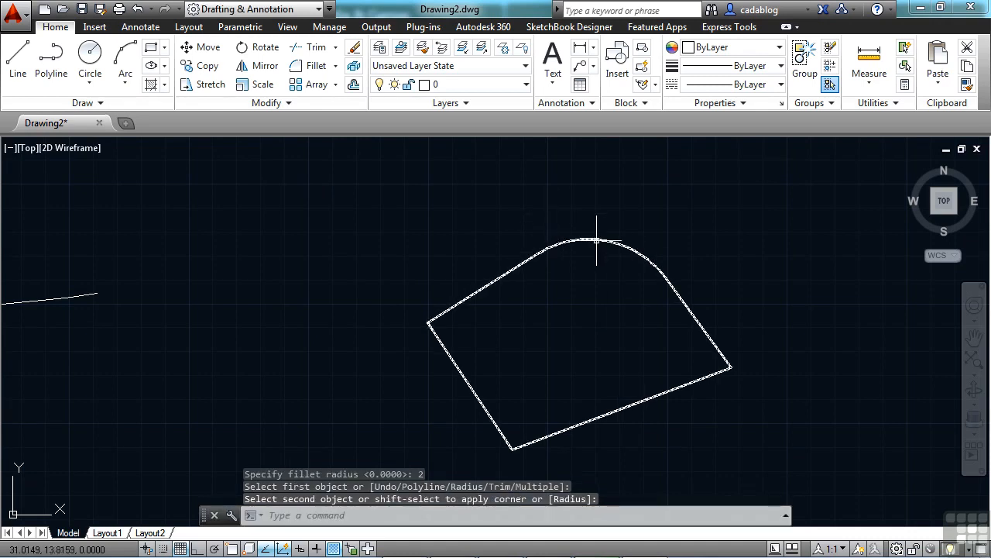
# Create a new dimension style named "style spaces" based on Standard, keeping its default settings
pyautogui.scroll(-2, 539, 276)
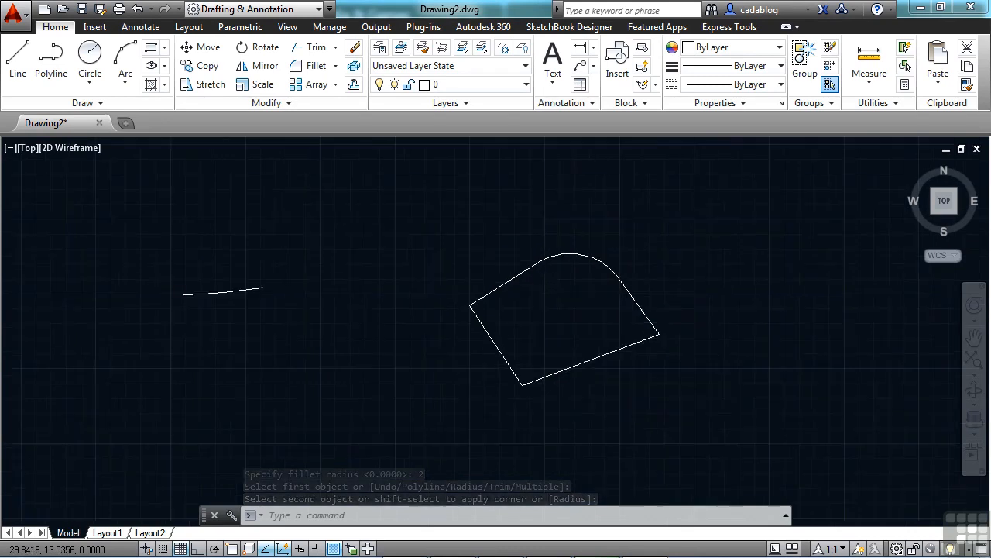
pyautogui.scroll(-2, 540, 276)
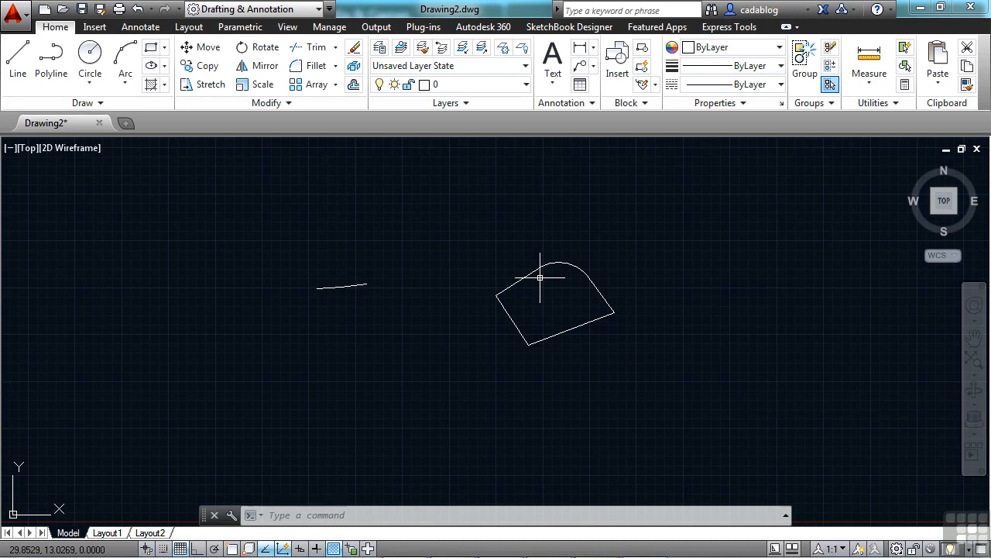
pyautogui.click(140, 27)
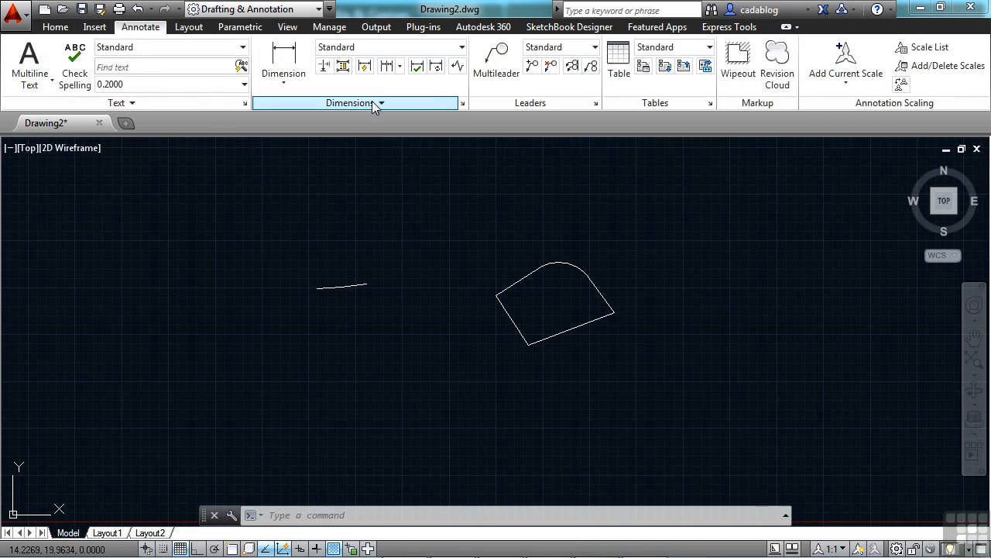
pyautogui.click(463, 104)
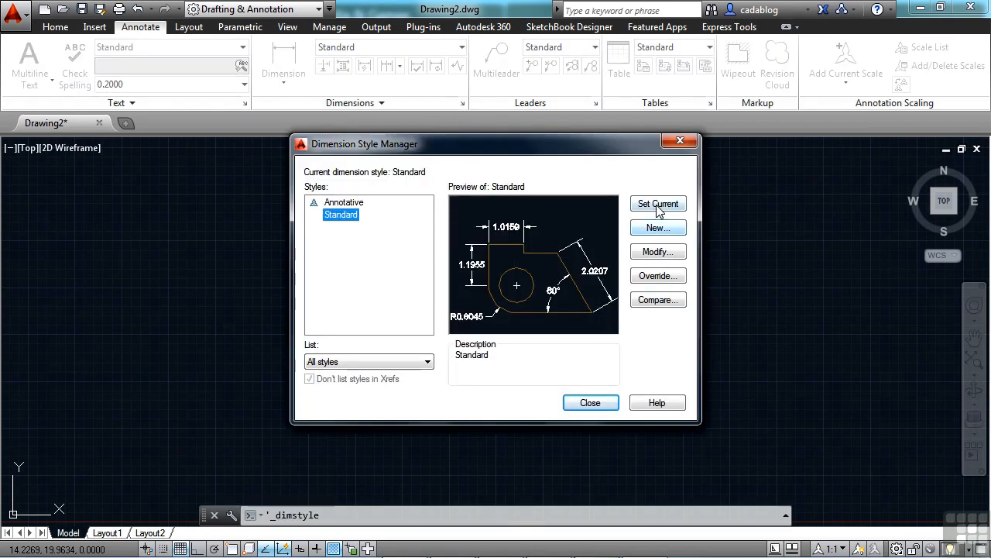
pyautogui.click(656, 228)
pyautogui.write('style spaces')
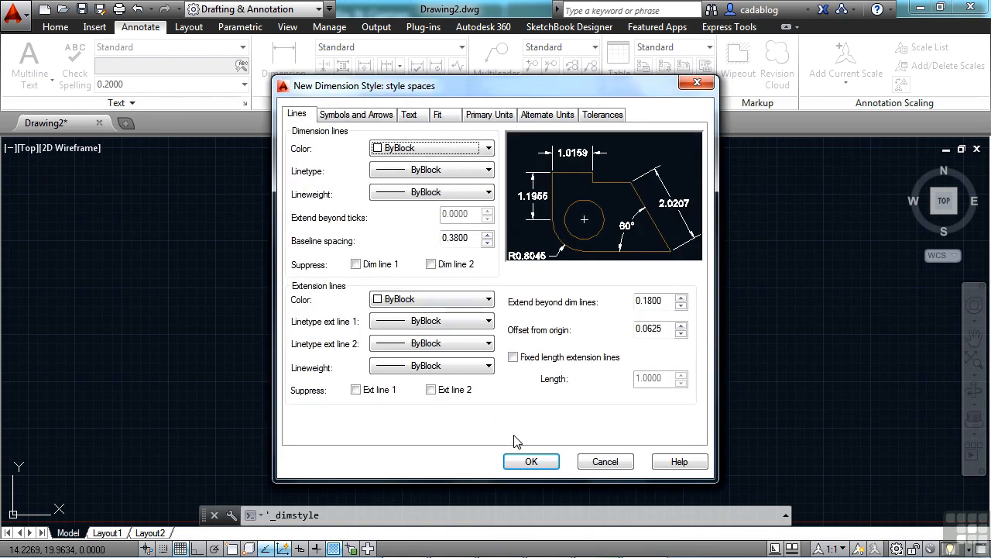
pyautogui.click(523, 459)
pyautogui.click(590, 402)
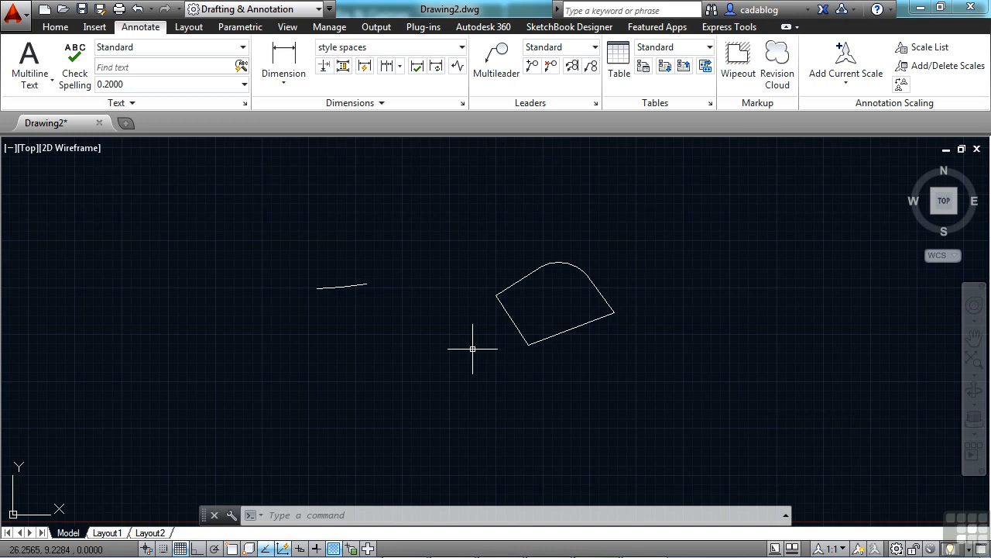
# Place left-justified single-line text "text" below the arc and "sdfg" below the polyline, with a height of about 3.35
pyautogui.write('dtext')
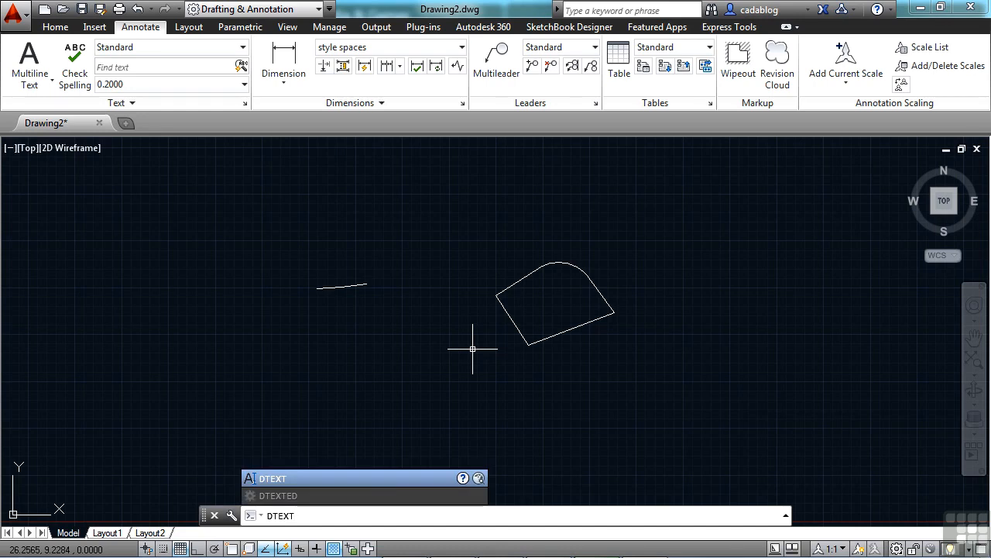
pyautogui.press('Return')
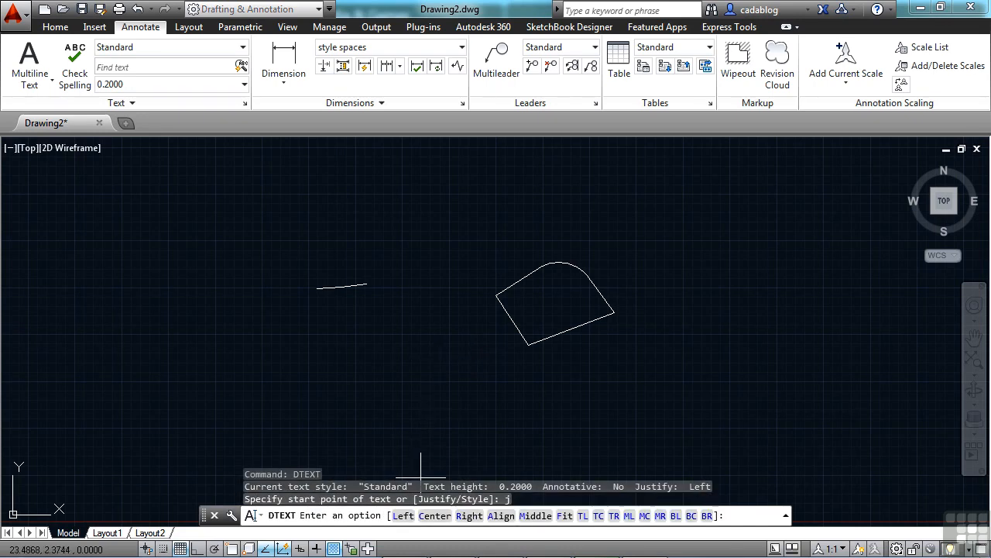
pyautogui.click(402, 516)
pyautogui.click(347, 354)
pyautogui.click(395, 414)
pyautogui.write('text')
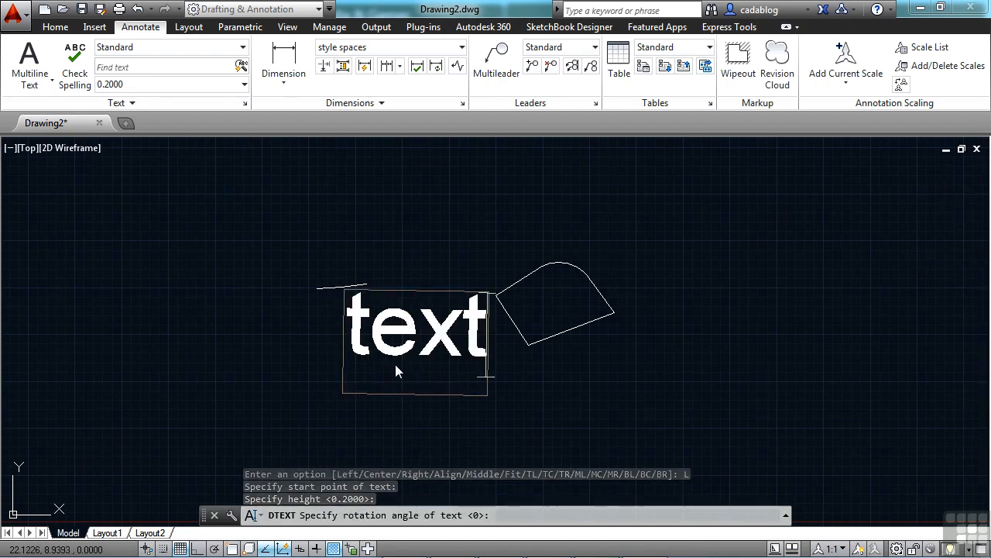
pyautogui.click(606, 416)
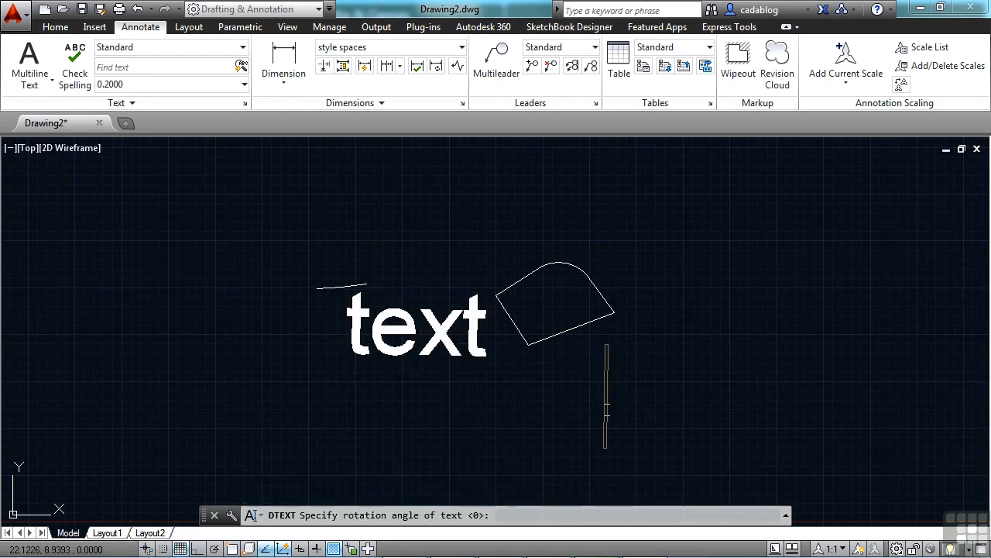
pyautogui.write('sdfg')
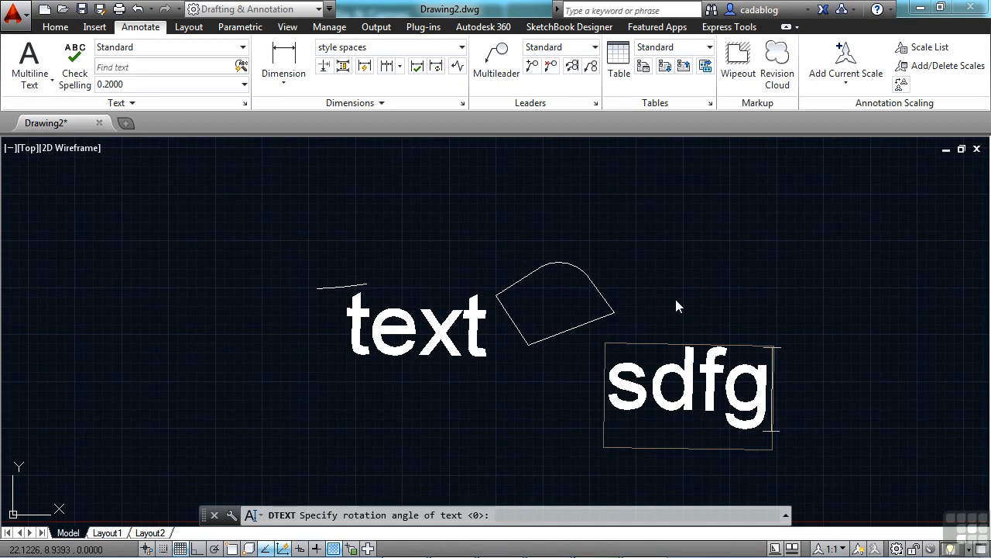
pyautogui.press('Return')
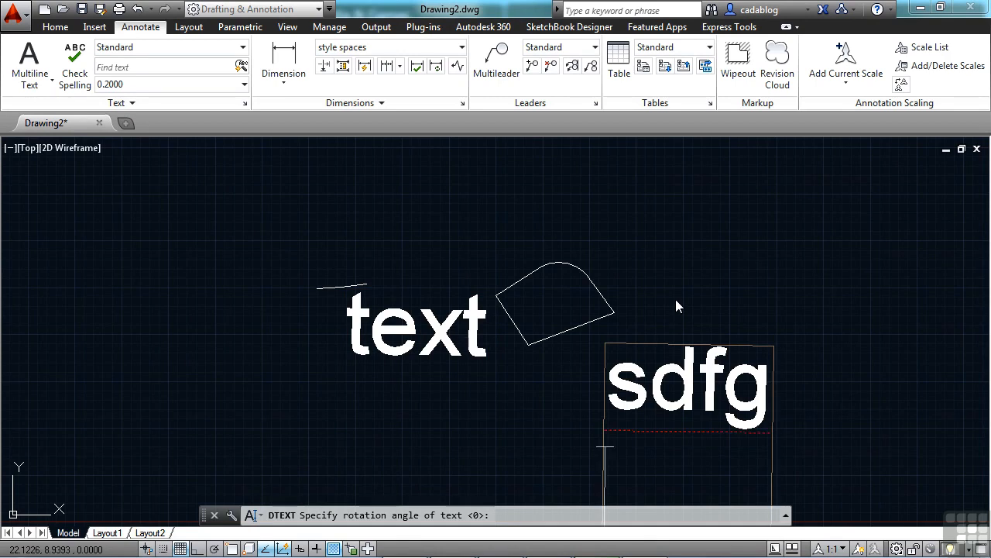
pyautogui.press('Return')
# Place left-justified single-line text "dfsgsd" to the left of the arc
pyautogui.write('dtext')
pyautogui.press('Return')
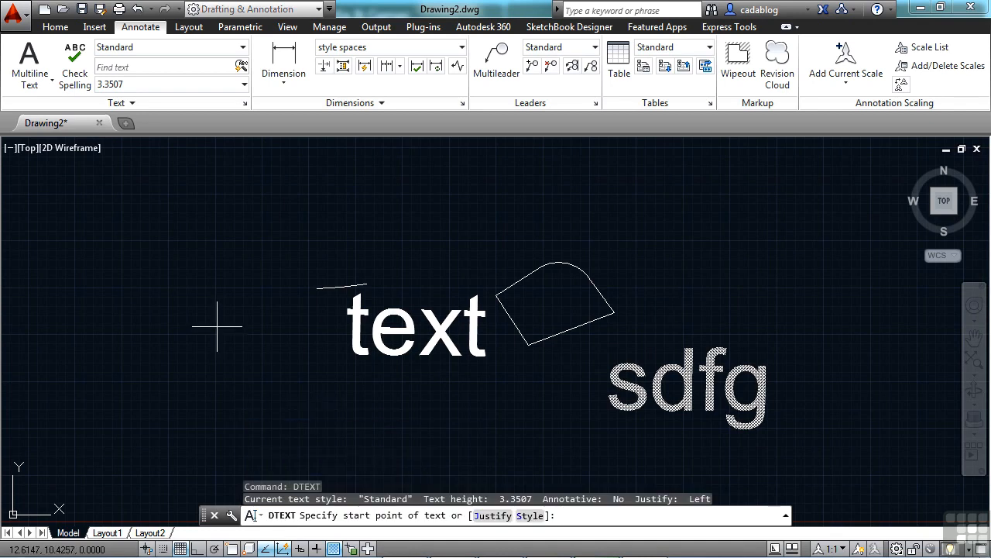
pyautogui.press('Return')
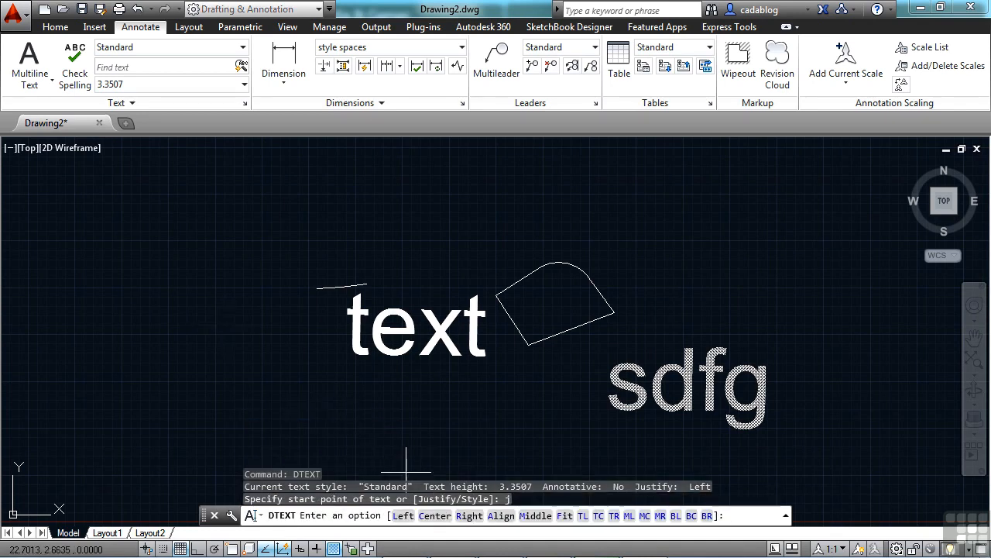
pyautogui.click(408, 524)
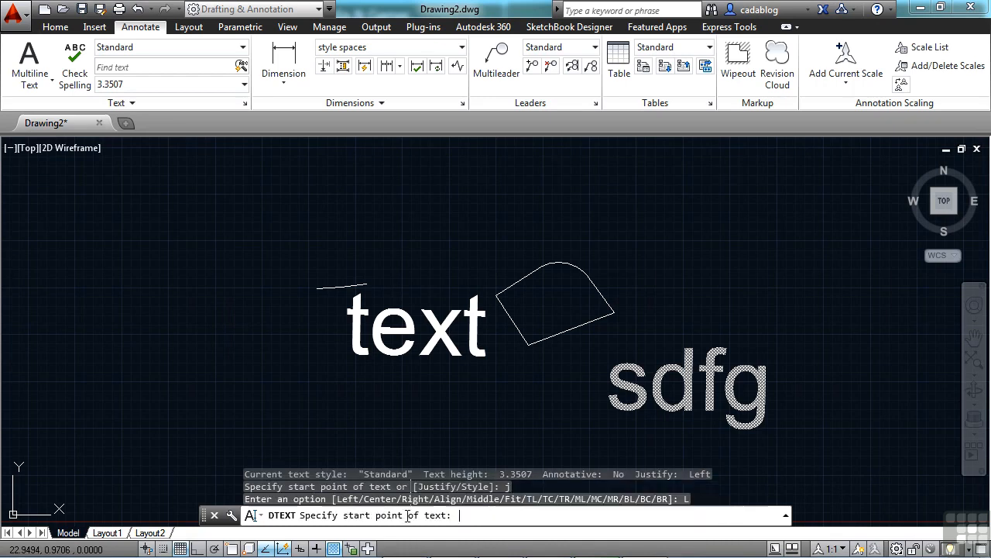
pyautogui.click(167, 280)
pyautogui.press('Return')
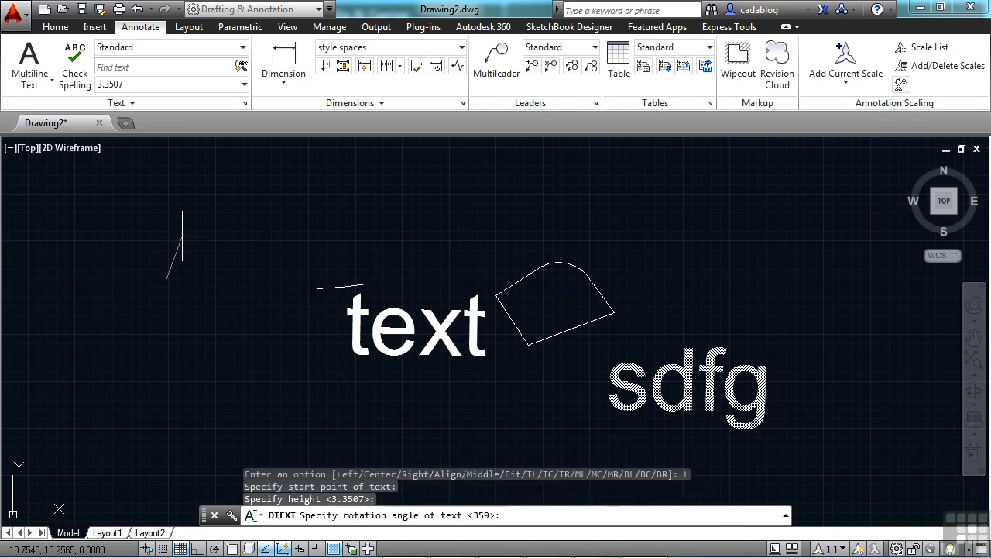
pyautogui.press('Return')
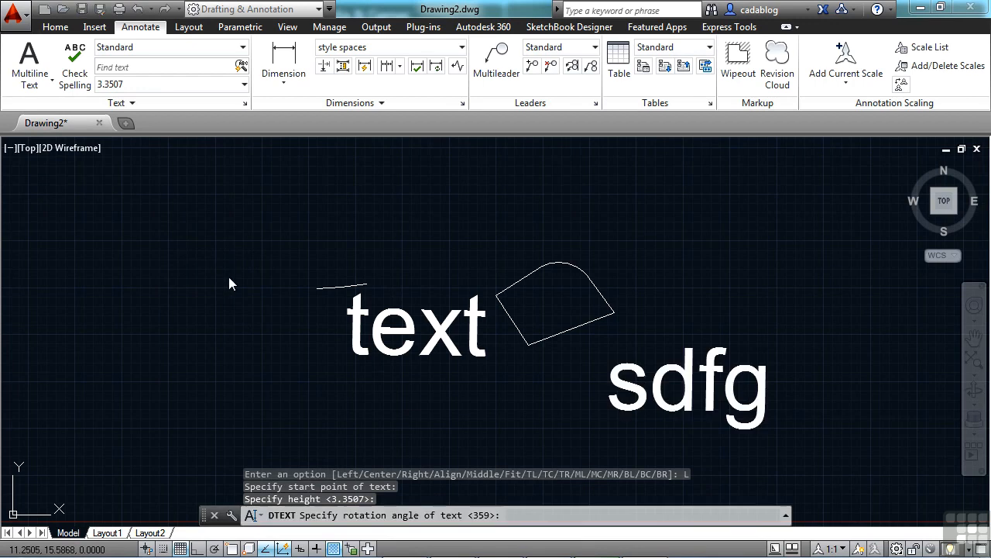
pyautogui.write('dfsgsd')
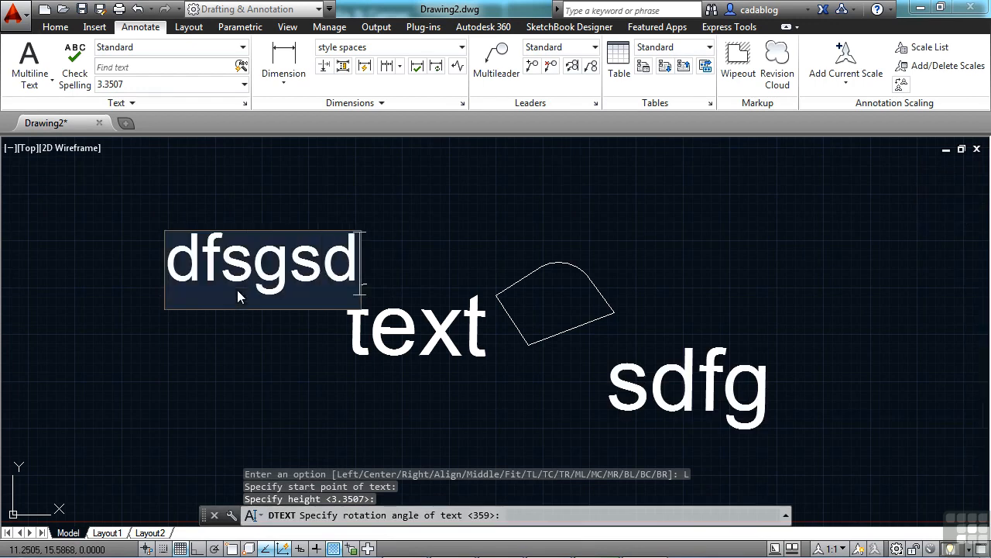
pyautogui.click(400, 280)
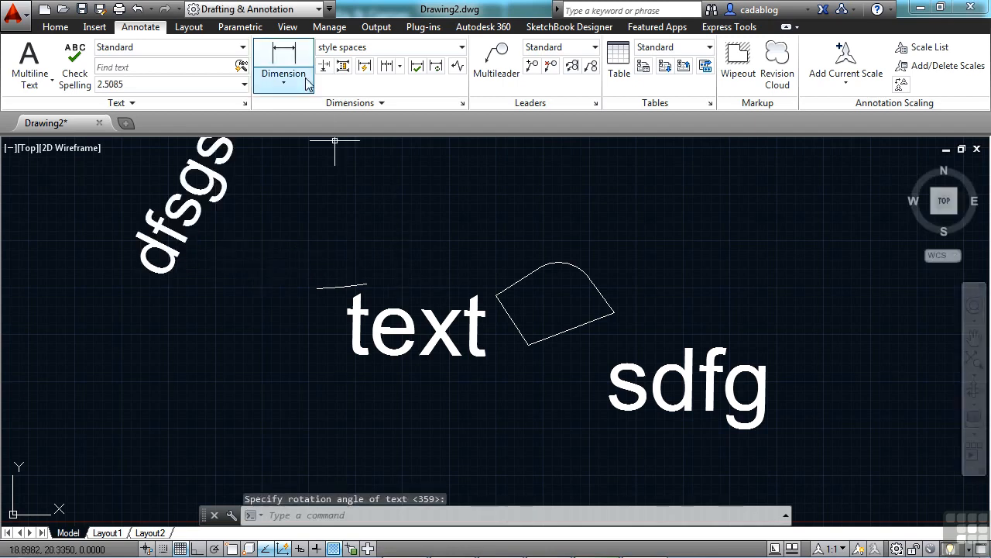
# Place a horizontal linear dimension spanning about 18.18 units above the text and the filleted polyline
pyautogui.click(283, 66)
pyautogui.scroll(-2, 307, 351)
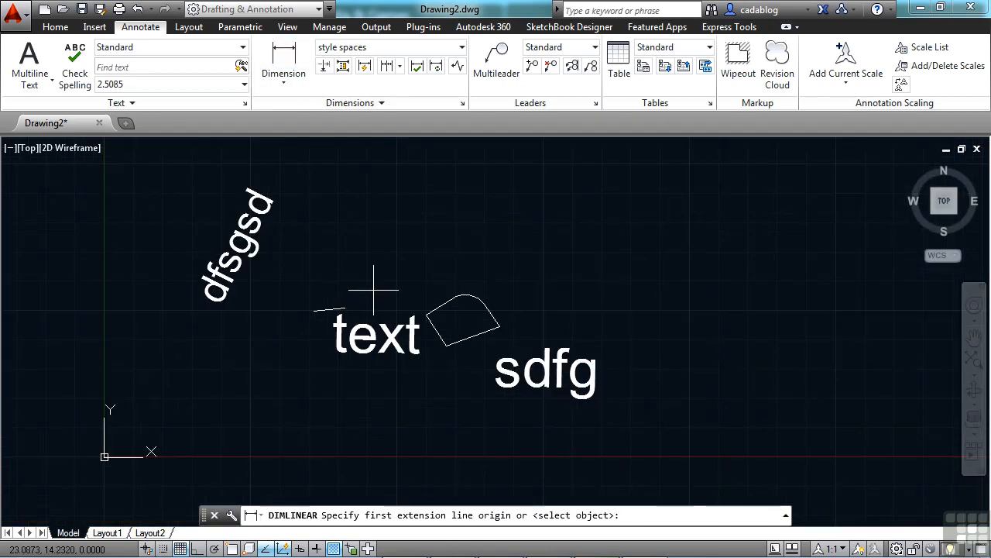
pyautogui.click(336, 258)
pyautogui.click(549, 264)
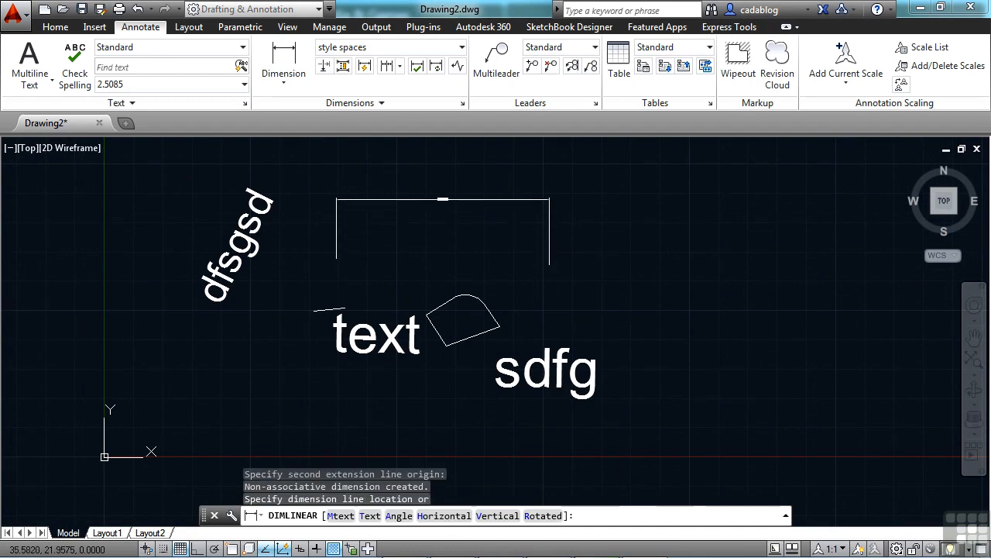
pyautogui.click(546, 204)
pyautogui.scroll(4, 557, 190)
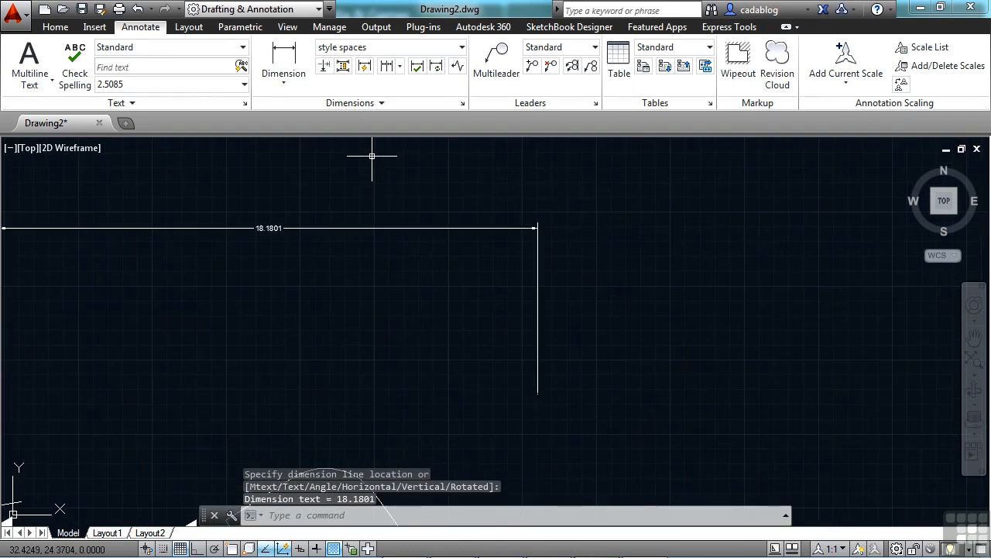
# Continue the 18.18-unit linear dimension with an adjoining dimension of about 6.42 units on its right
pyautogui.click(386, 67)
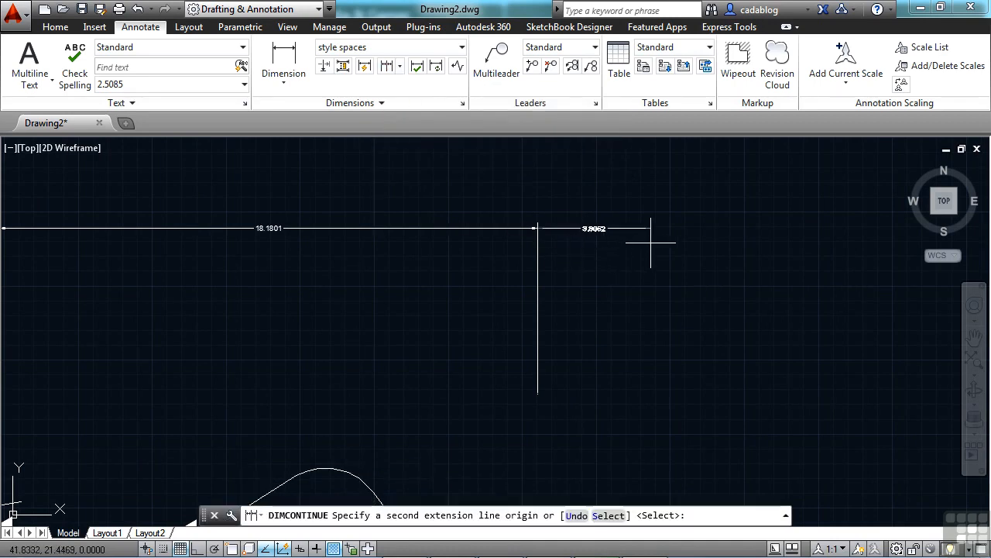
pyautogui.click(728, 324)
pyautogui.press('Return')
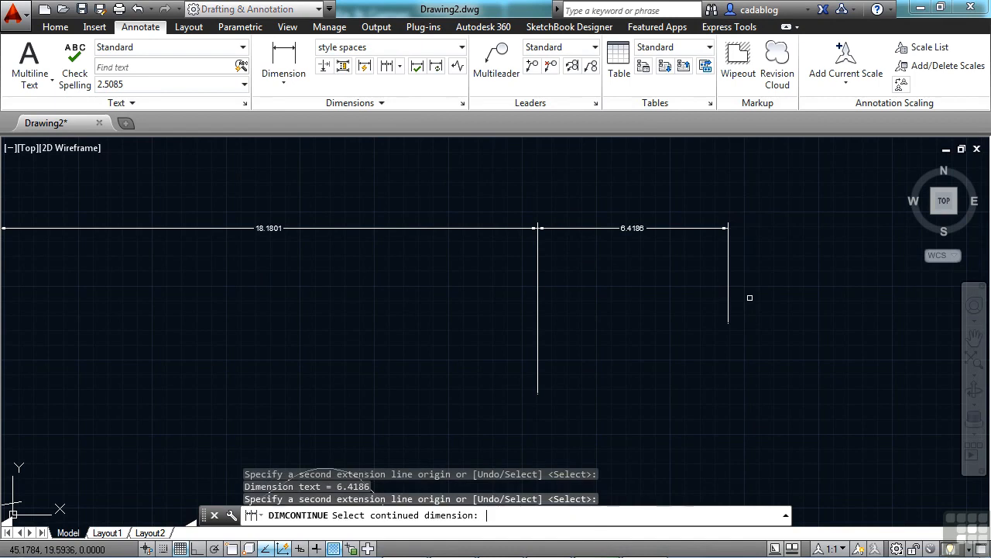
pyautogui.press('Return')
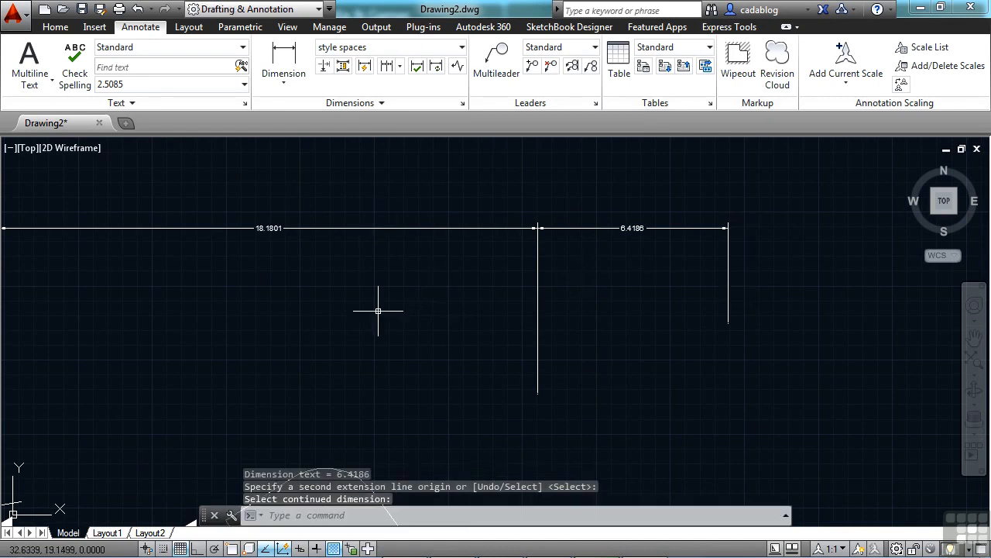
# Make Annotative the current dimension style and place a horizontal linear dimension of about 6.39 units above the existing ones, at annotation scale 1:1
pyautogui.scroll(-2, 402, 346)
pyautogui.moveTo(406, 222); pyautogui.dragTo(447, 299, button='middle')
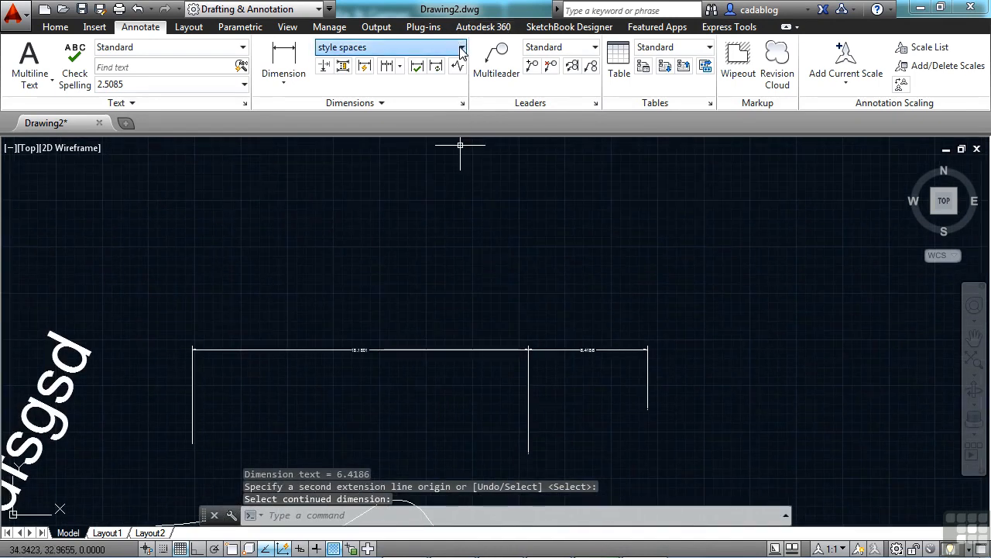
pyautogui.click(393, 47)
pyautogui.click(370, 66)
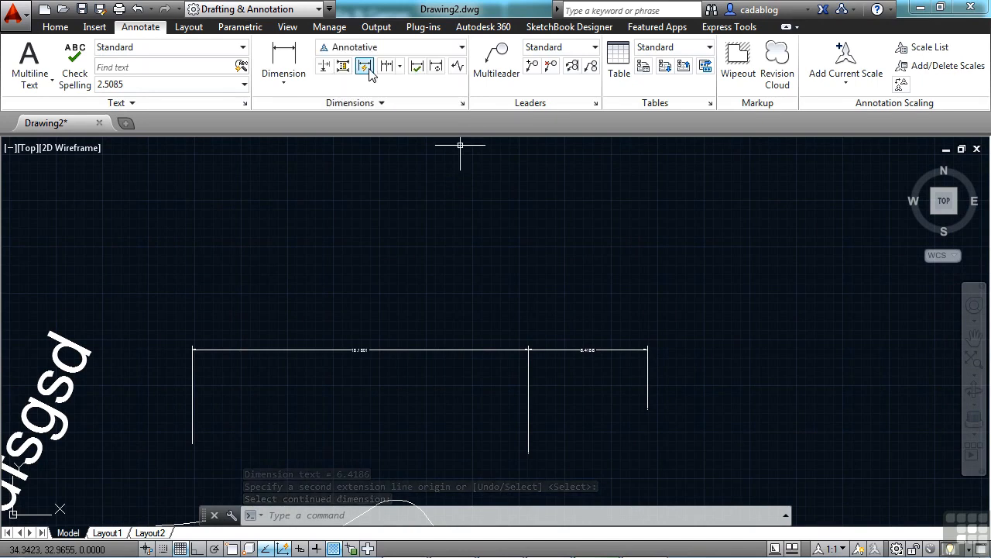
pyautogui.click(285, 55)
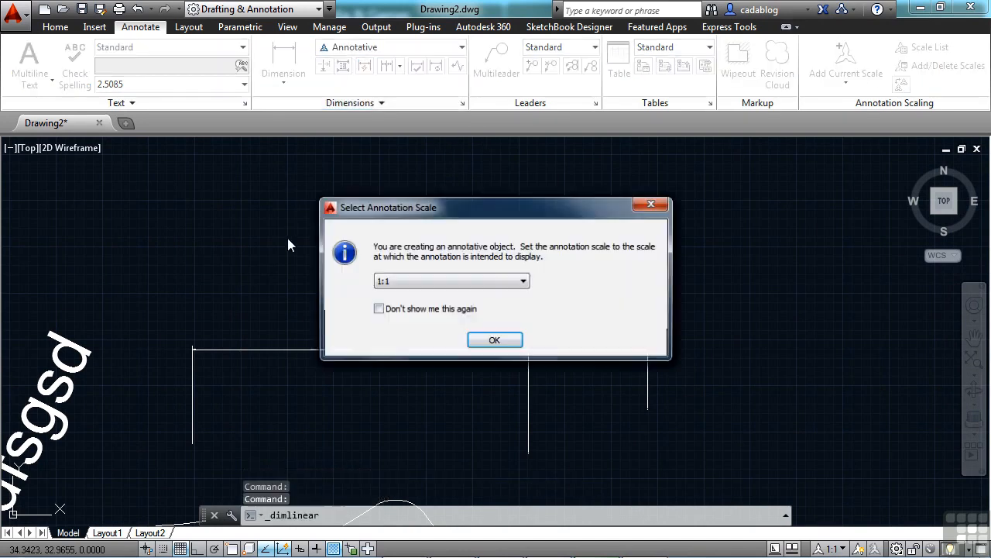
pyautogui.click(494, 341)
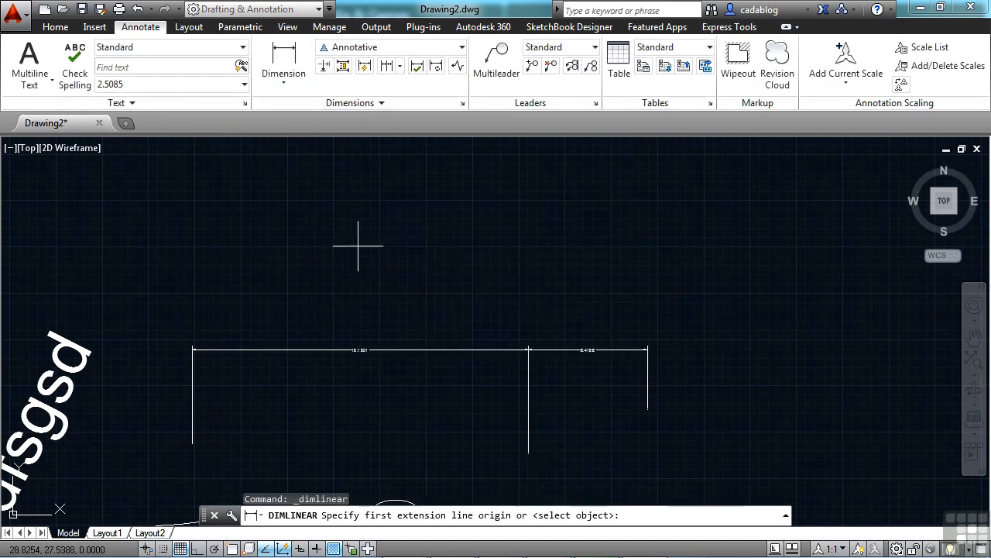
pyautogui.click(330, 278)
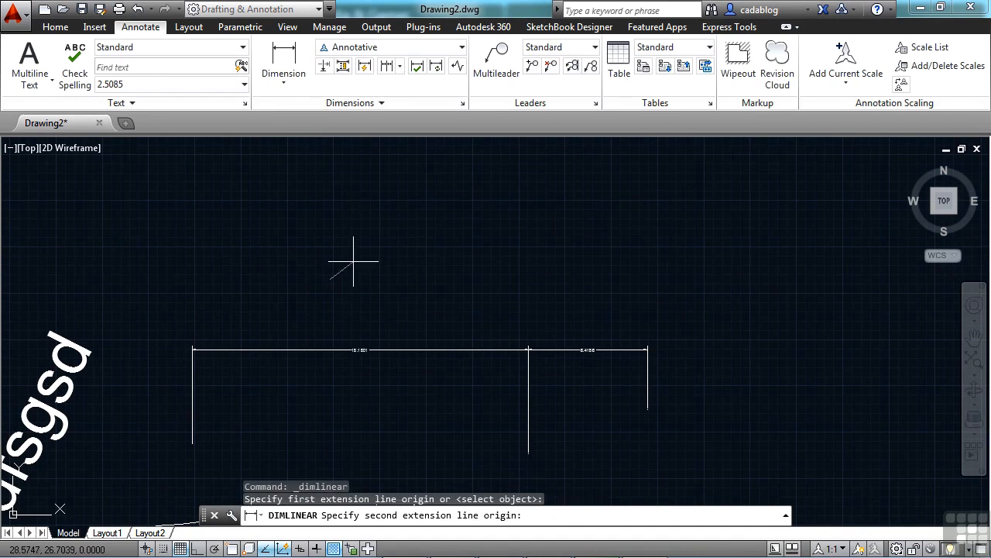
pyautogui.click(448, 271)
pyautogui.click(431, 232)
pyautogui.scroll(2, 387, 227)
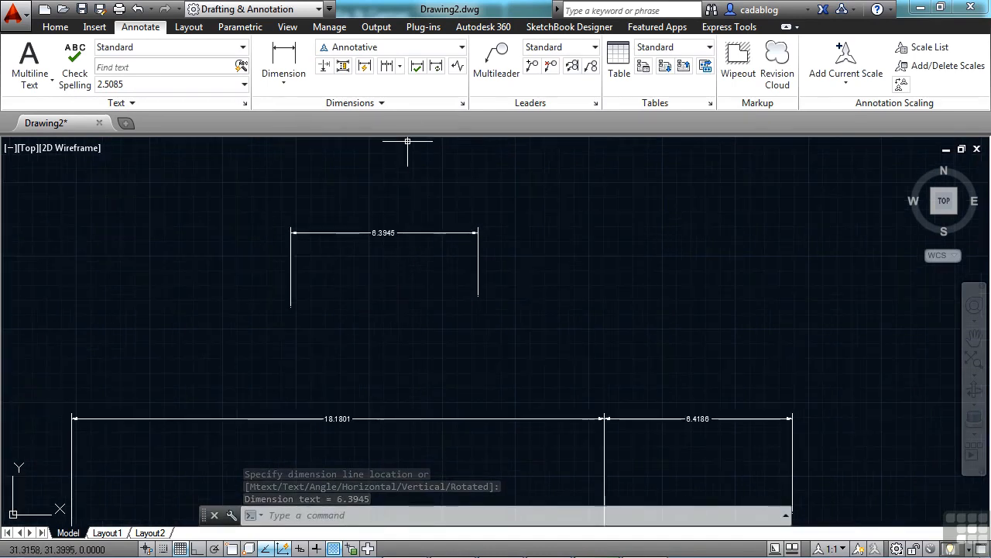
# Make Standard the current dimension style and continue the selected annotative 6.39-unit dimension to its right by about 3.55 units
pyautogui.click(413, 58)
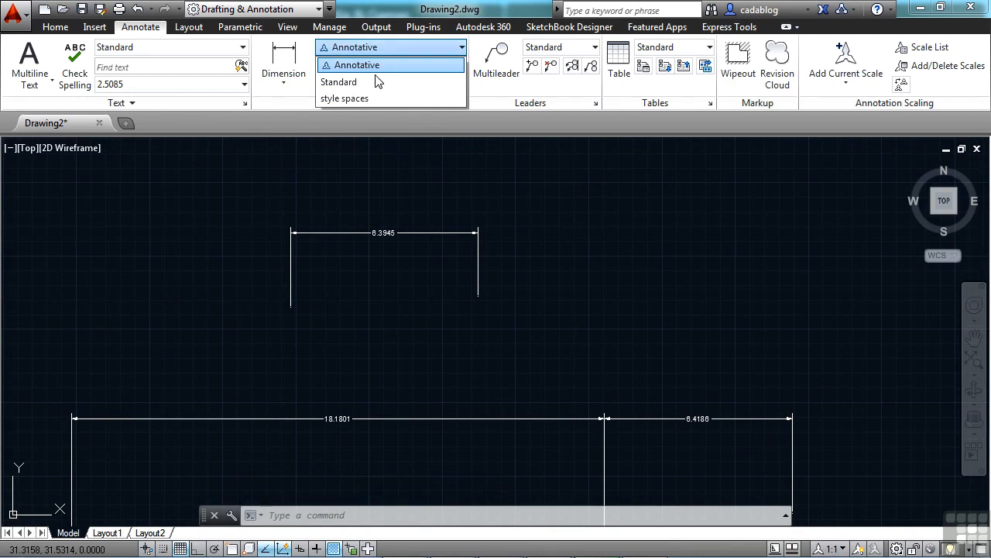
pyautogui.click(353, 84)
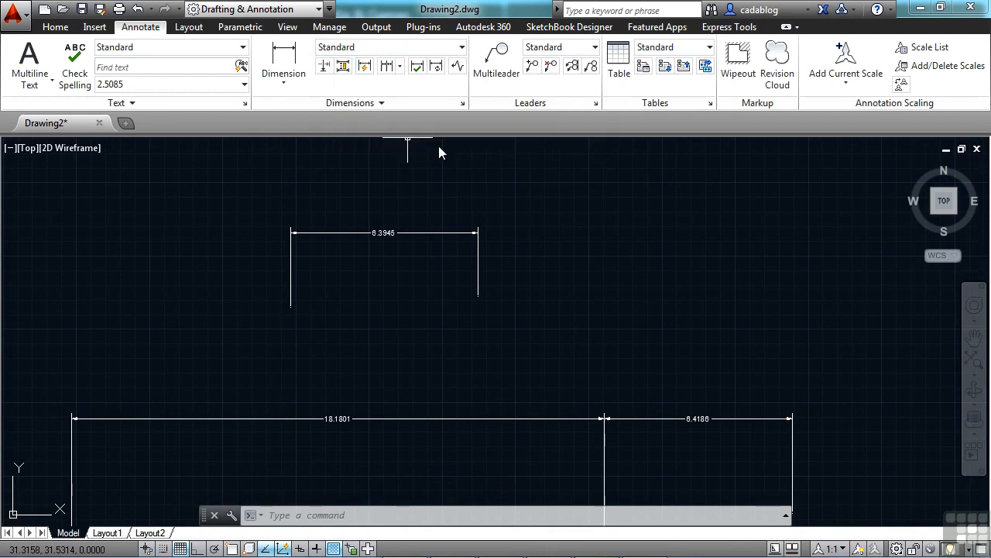
pyautogui.click(385, 67)
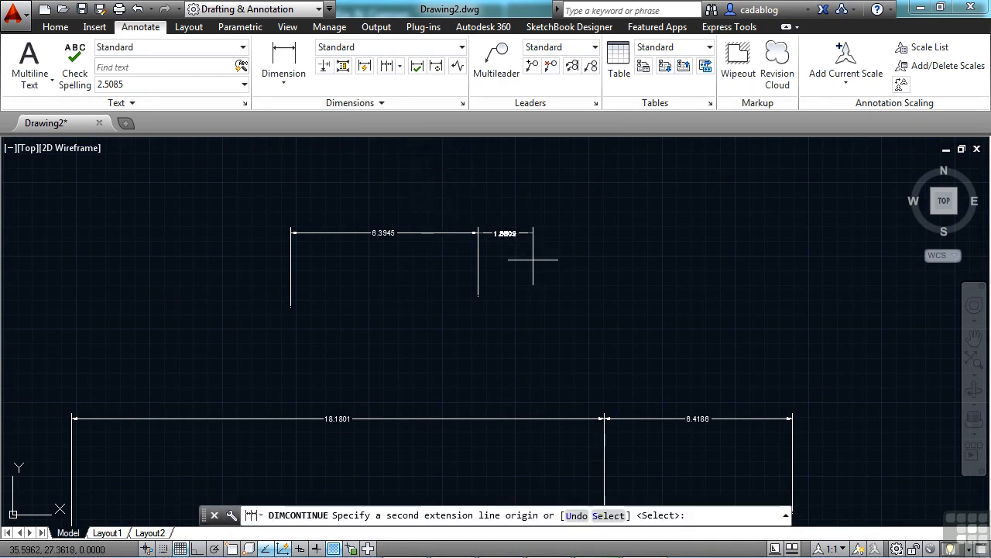
pyautogui.write('s')
pyautogui.press('Return')
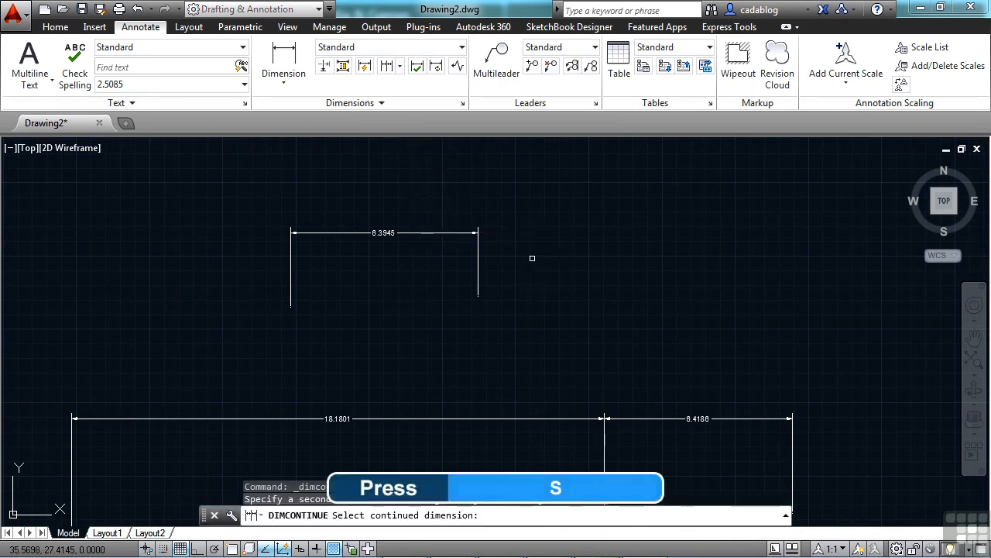
pyautogui.click(453, 233)
pyautogui.click(582, 259)
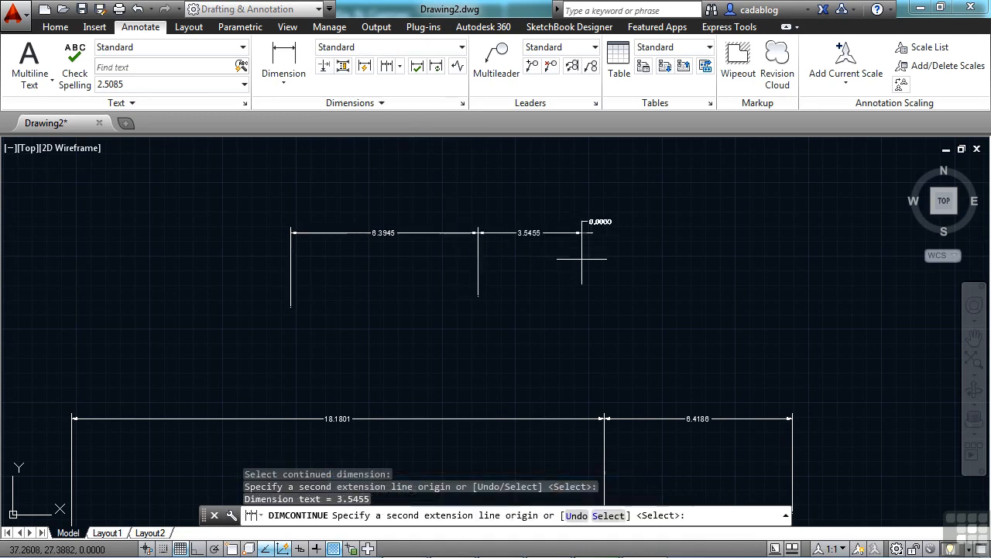
pyautogui.press('Return')
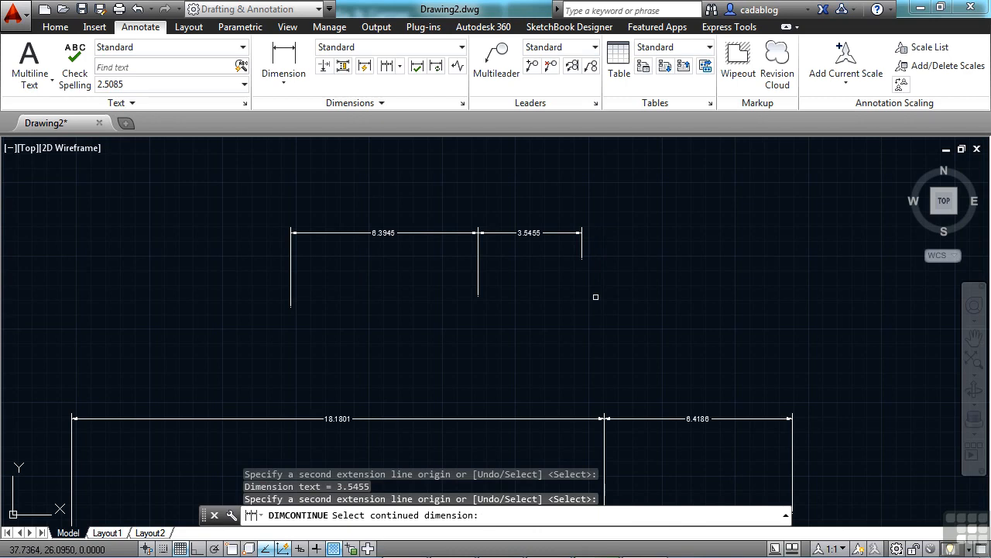
pyautogui.press('Return')
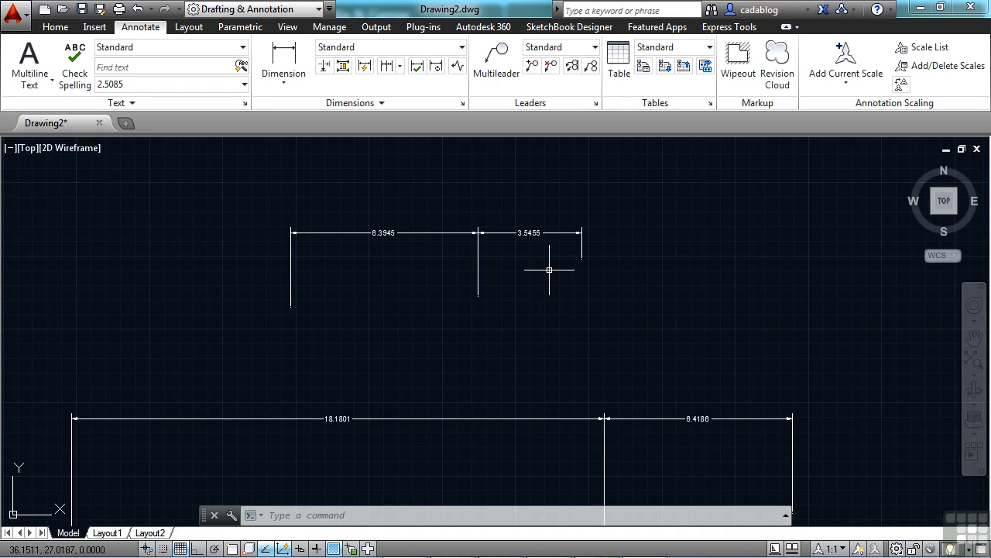
pyautogui.press('Escape')
pyautogui.press('Escape')
pyautogui.write('line')
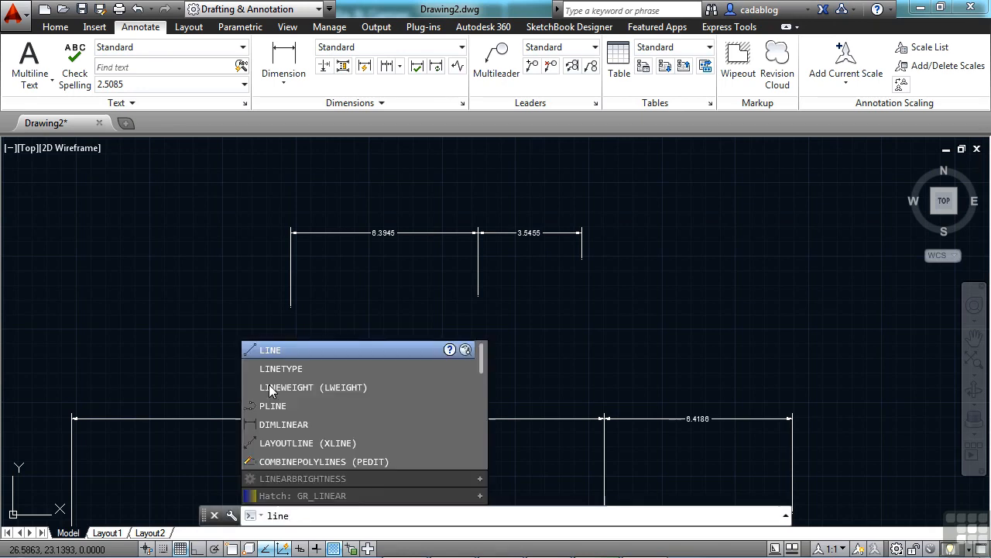
pyautogui.press('Return')
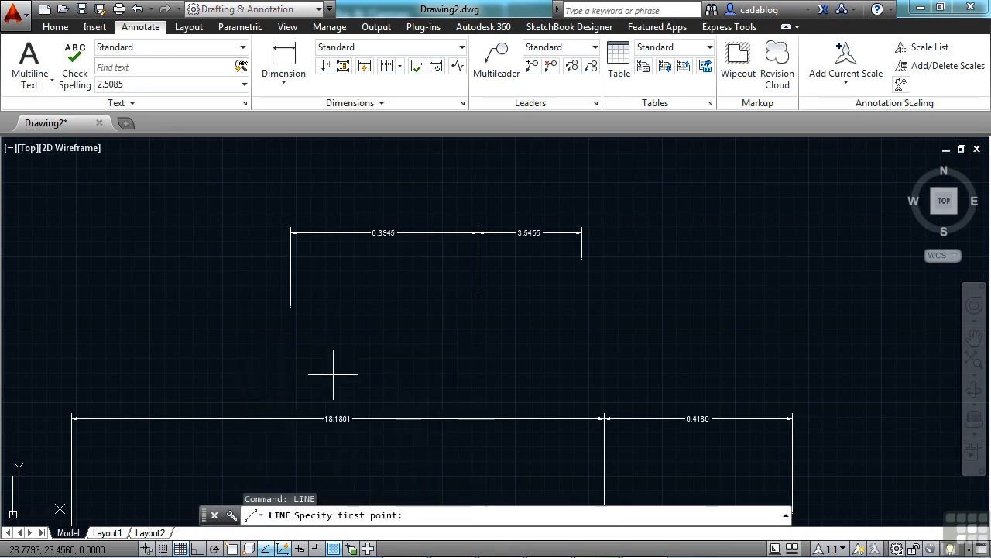
pyautogui.click(441, 341)
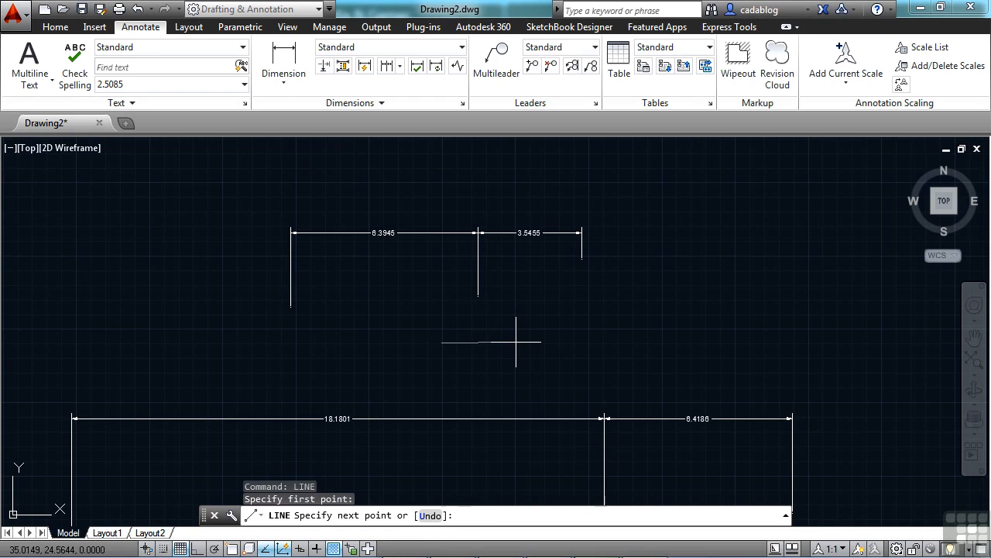
pyautogui.press('Escape')
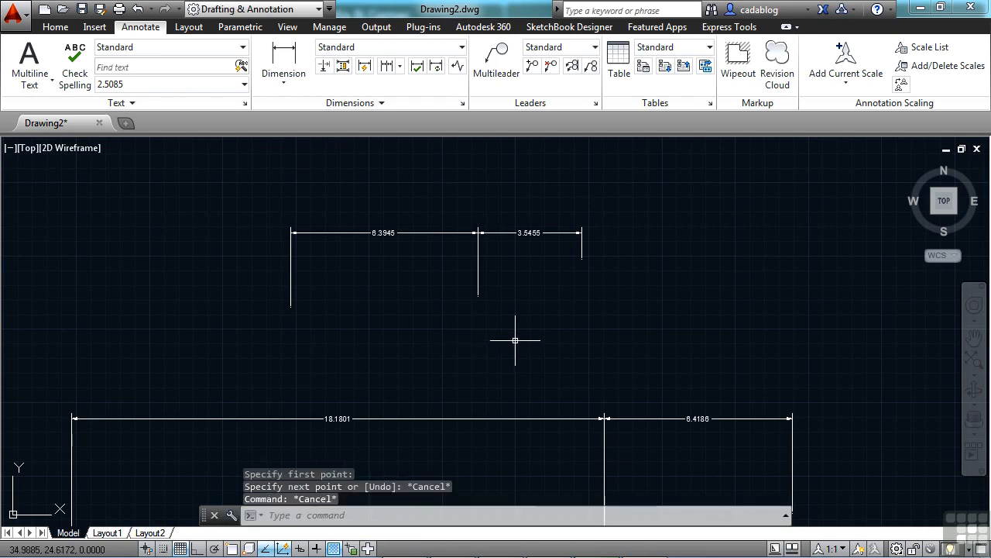
# Try the Line command's Undo option on a first point and on a drawn segment between the two dimension rows, and cancel the command
pyautogui.press('Return')
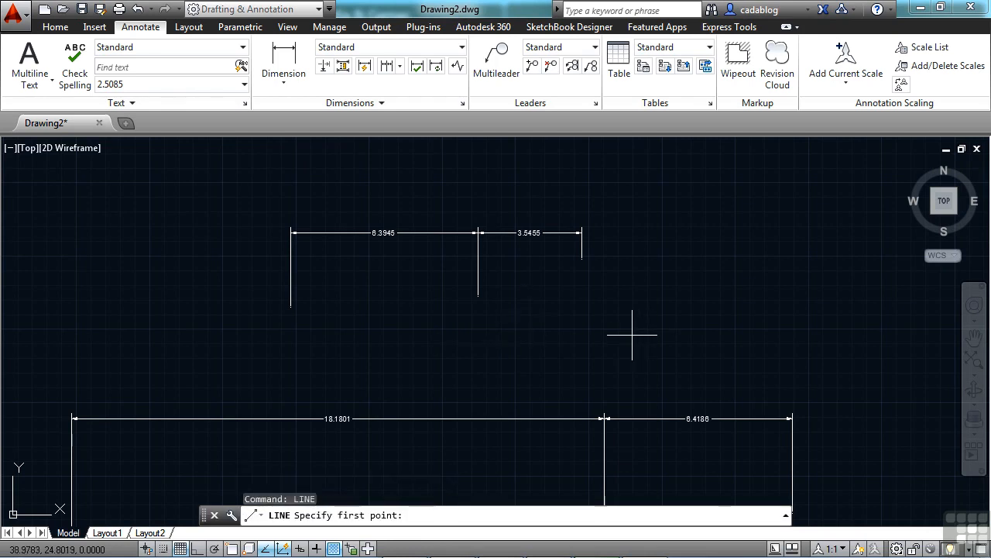
pyautogui.click(629, 335)
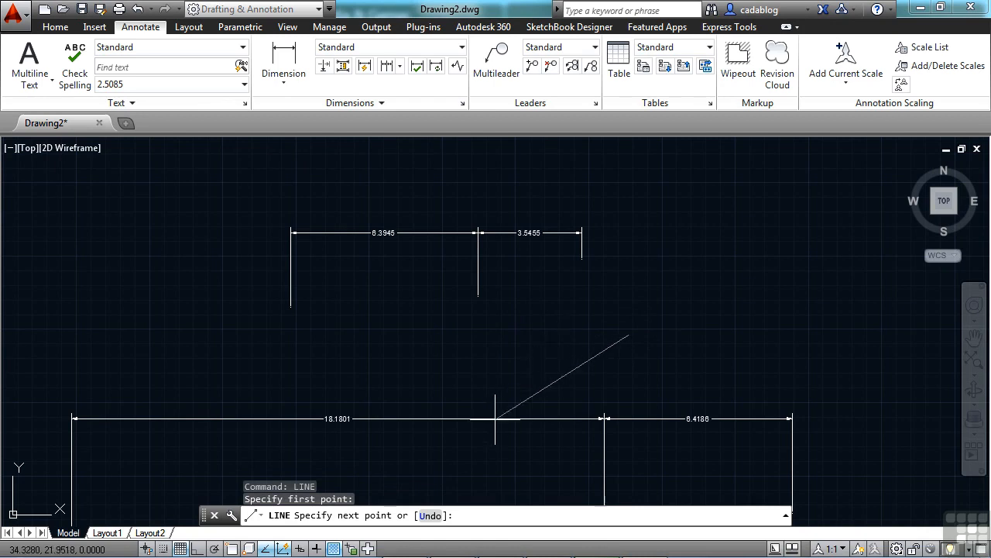
pyautogui.click(429, 522)
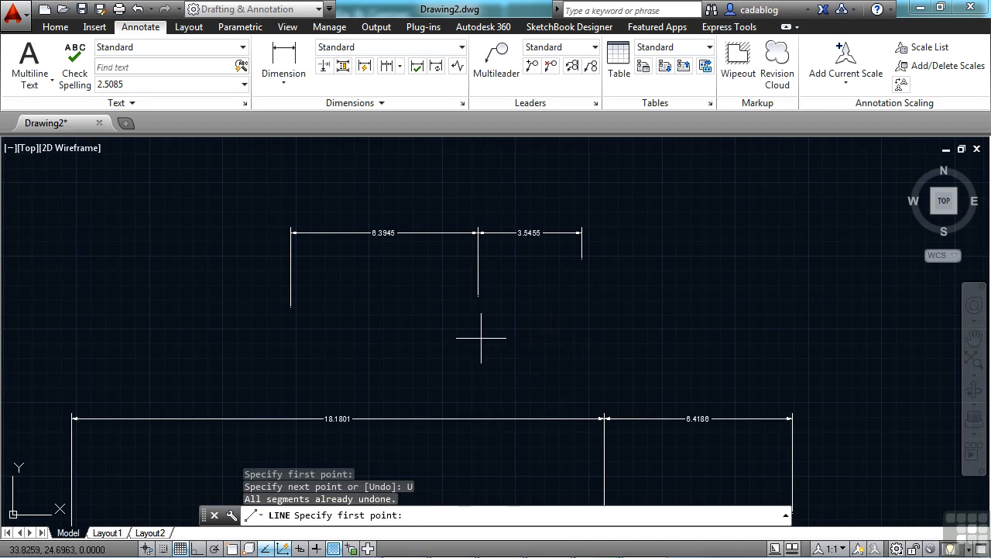
pyautogui.click(422, 344)
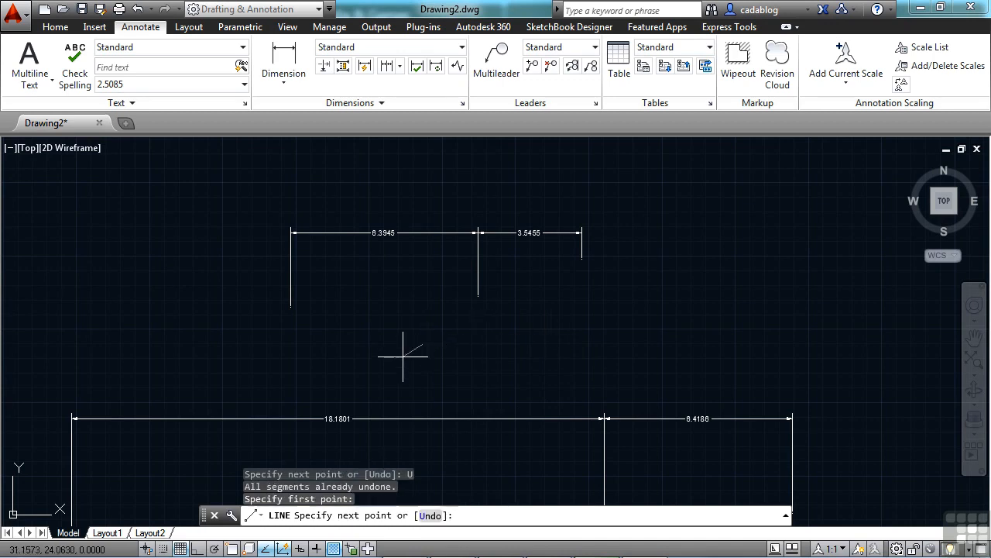
pyautogui.click(265, 357)
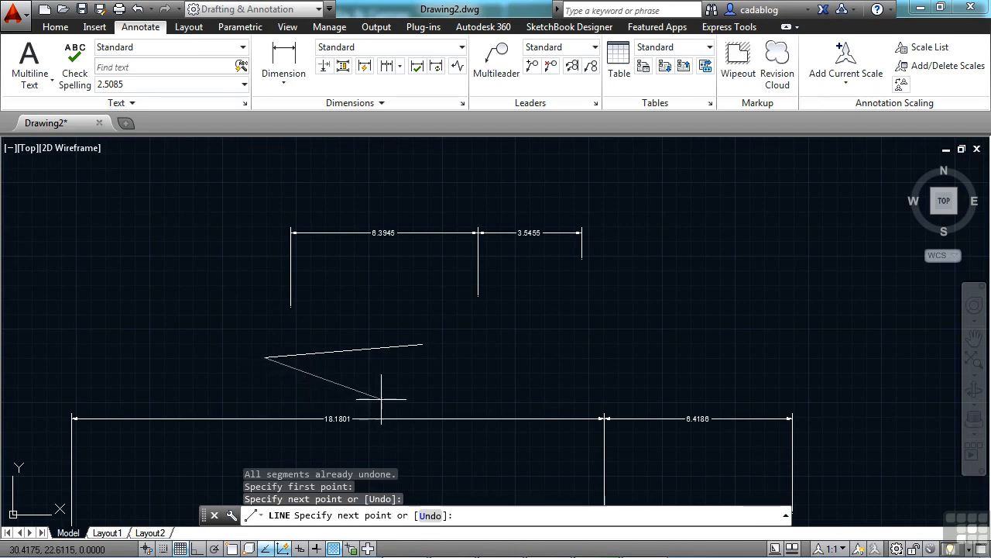
pyautogui.write('u')
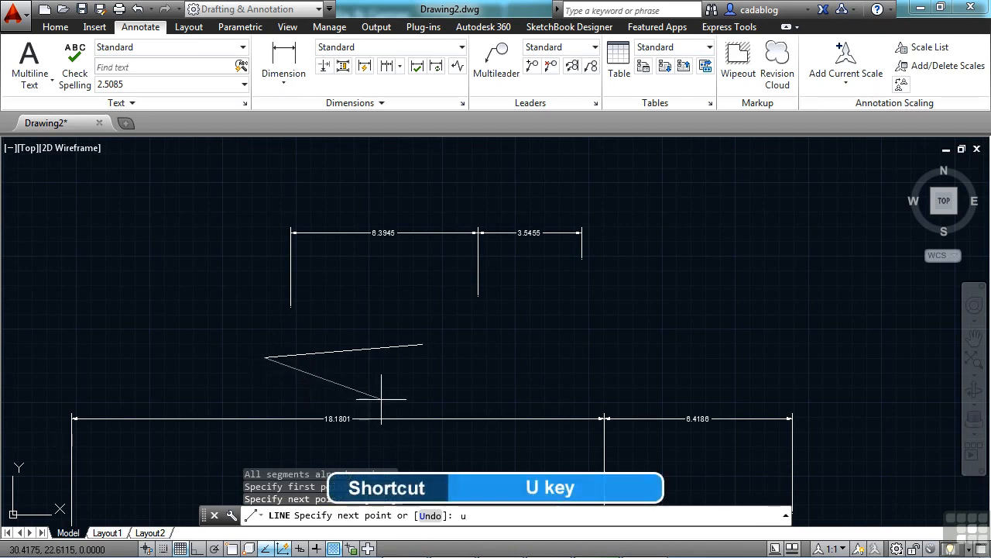
pyautogui.press('Return')
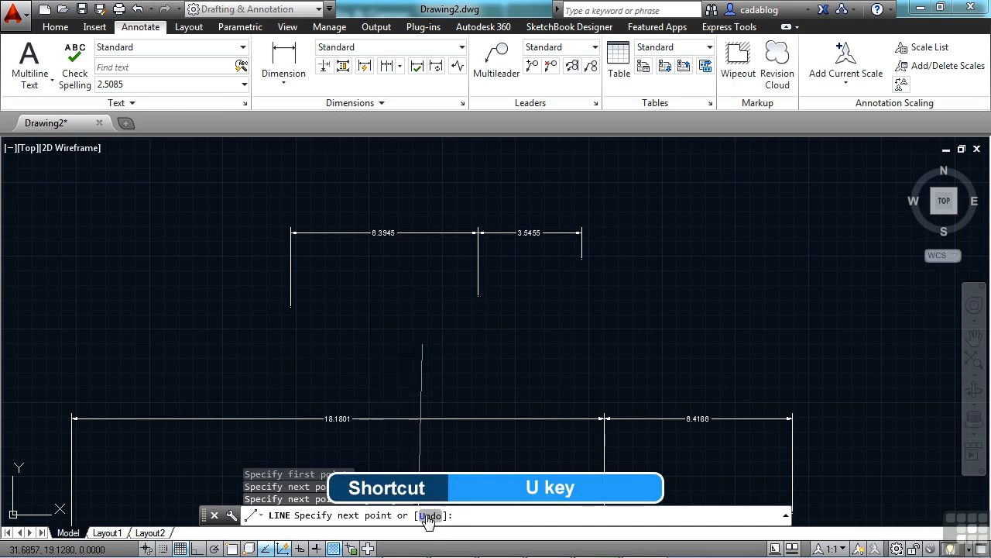
pyautogui.press('Escape')
pyautogui.press('Escape')
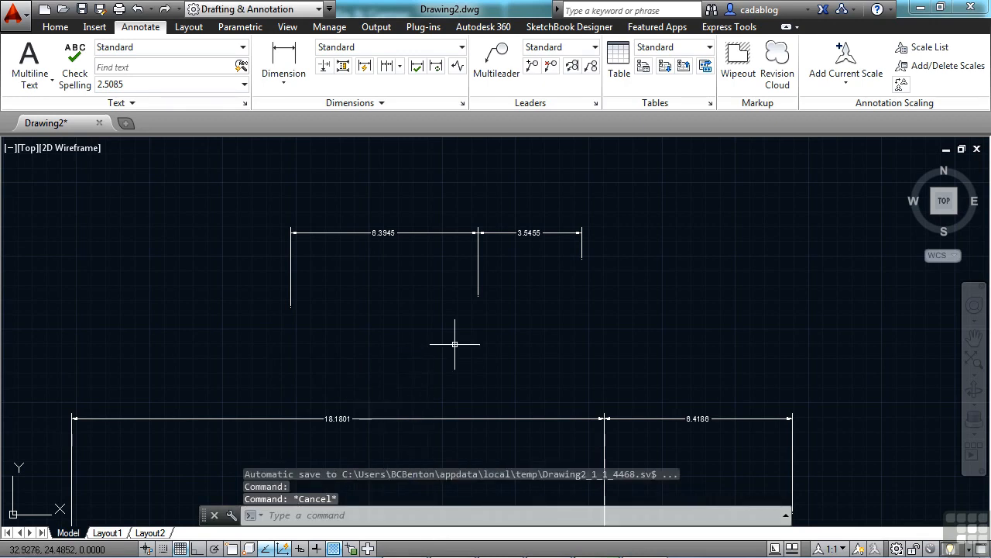